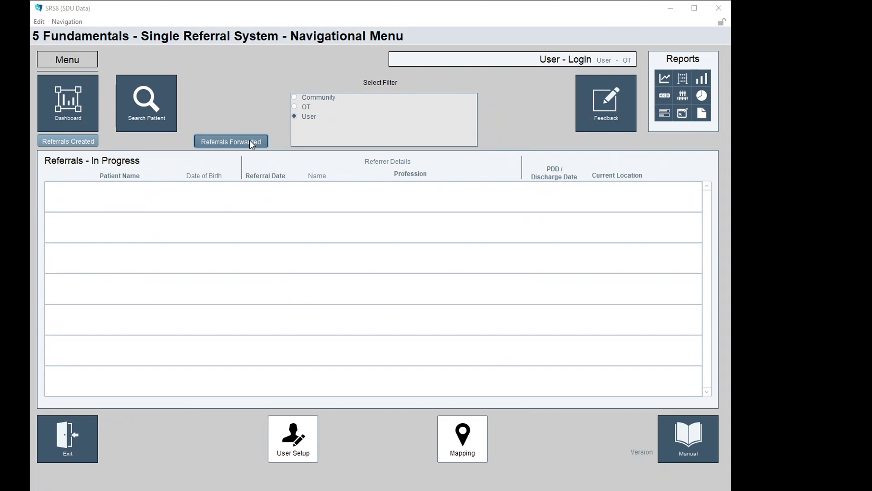
Open the OT Community Referrals dashboard and review the Rejected, Cancelled and Closed lists, ending on Waiting
left_click(69, 103)
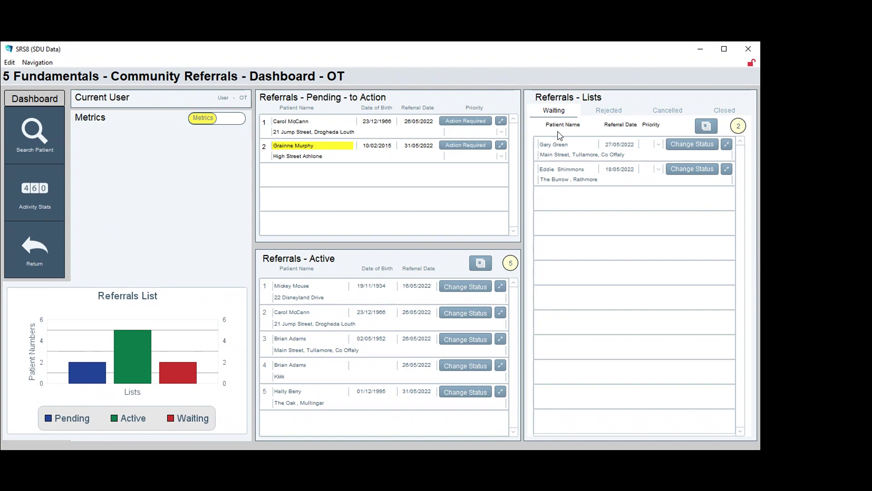
left_click(607, 114)
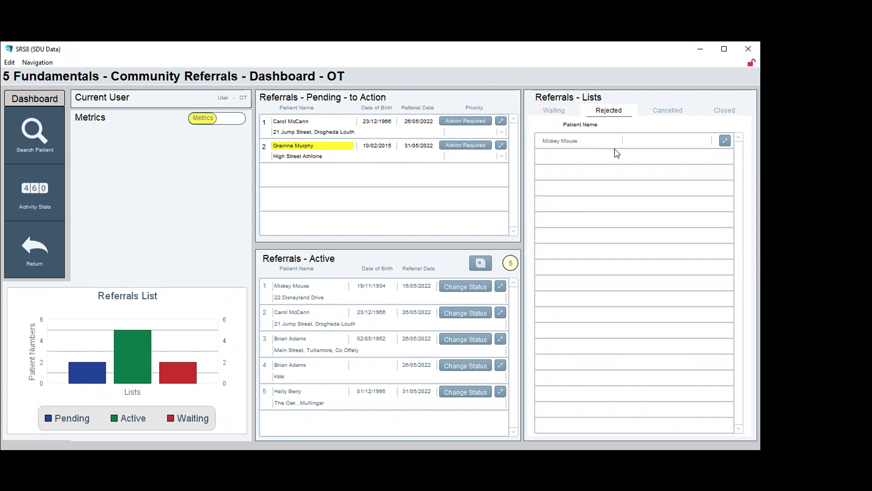
left_click(665, 115)
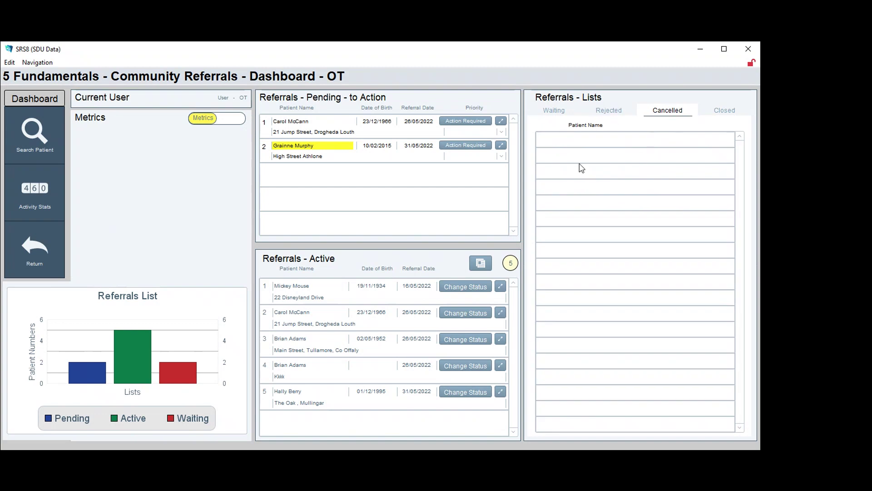
left_click(726, 111)
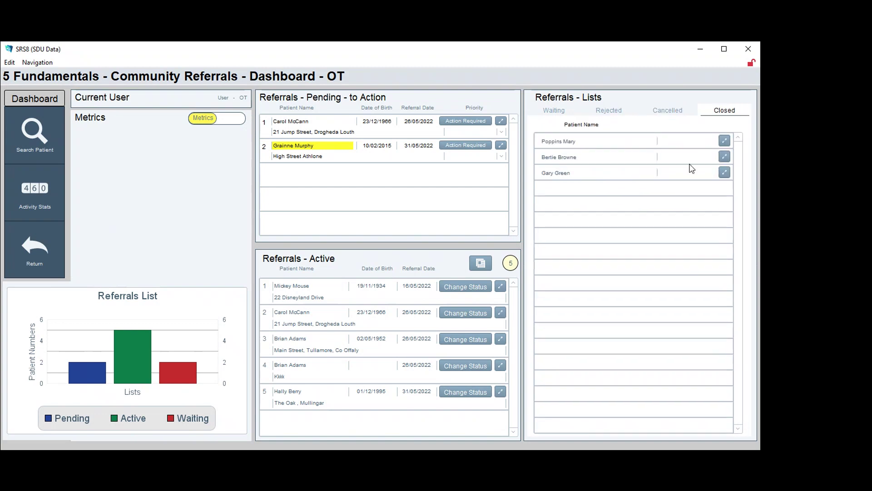
left_click(554, 111)
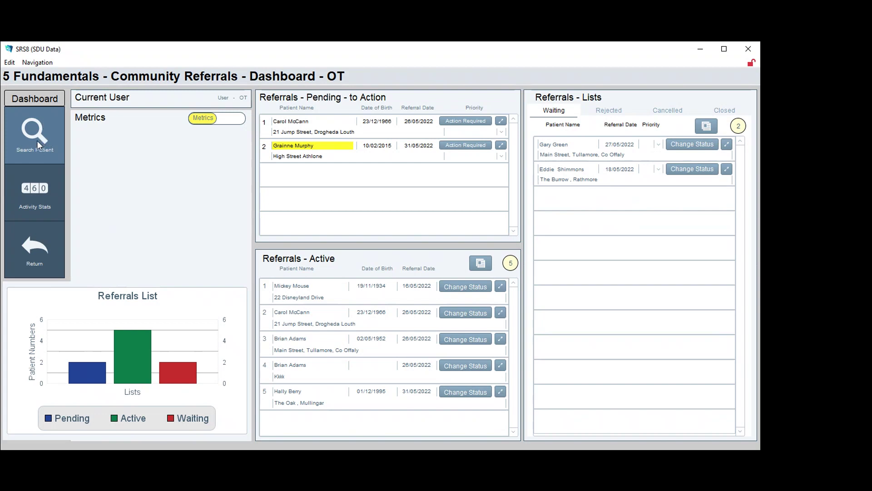
Open the Search Patient screen from the dashboard tile to list all registered patients
left_click(38, 142)
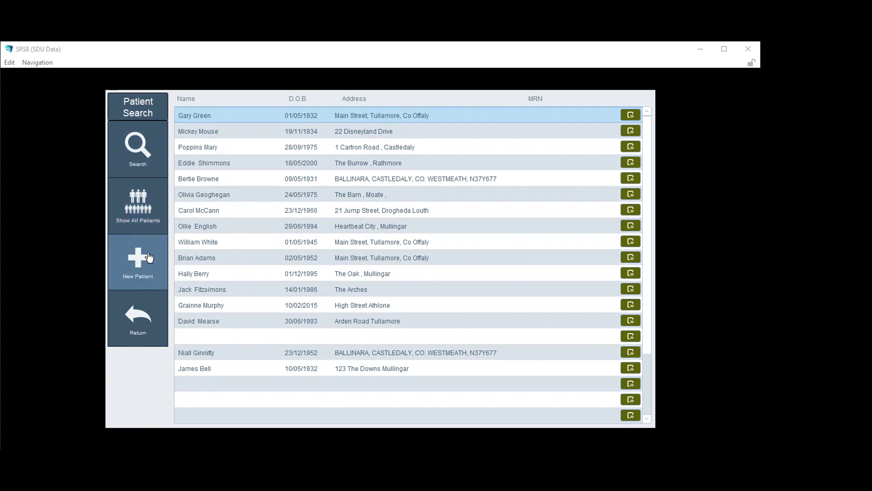
Search existing patients by a forename, then start a blank New Patient record
left_click(138, 155)
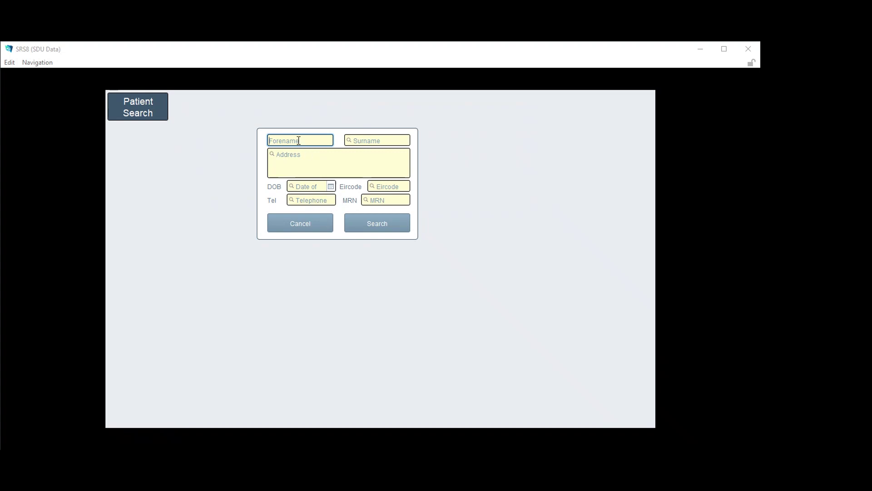
type("carol")
left_click(386, 227)
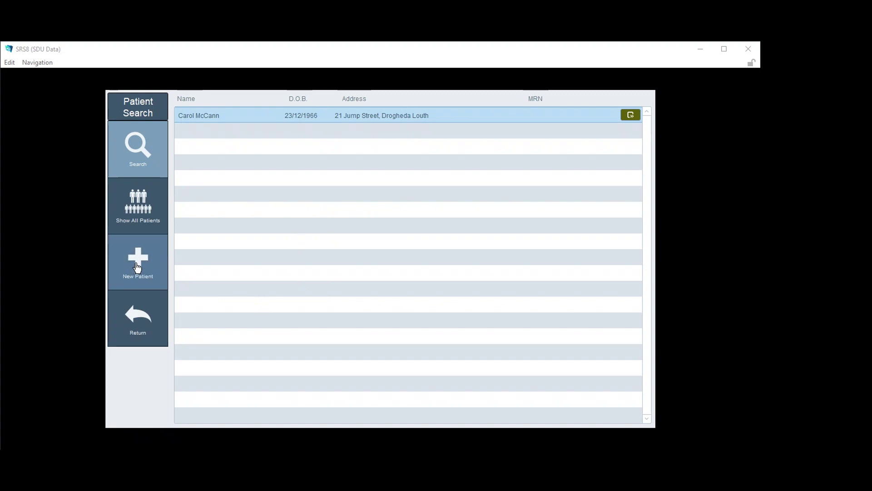
left_click(137, 267)
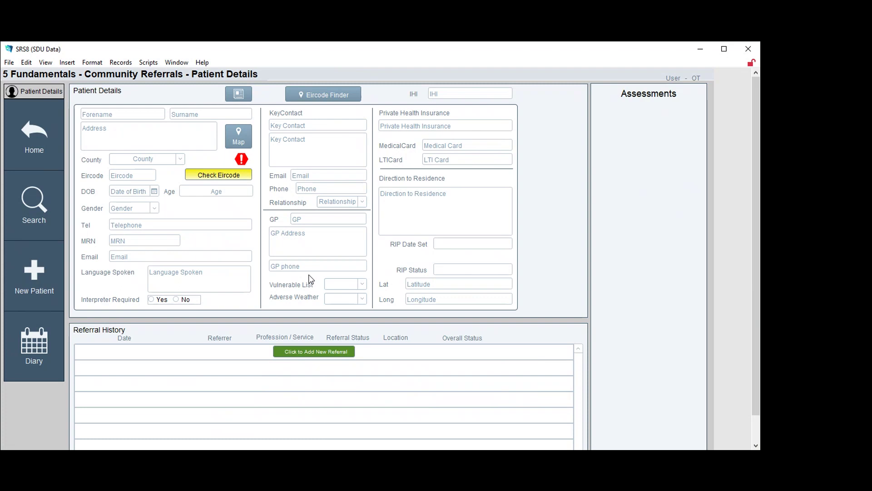
Enter the new patient's forename, surname and street address on the Patient Details form
left_click(108, 116)
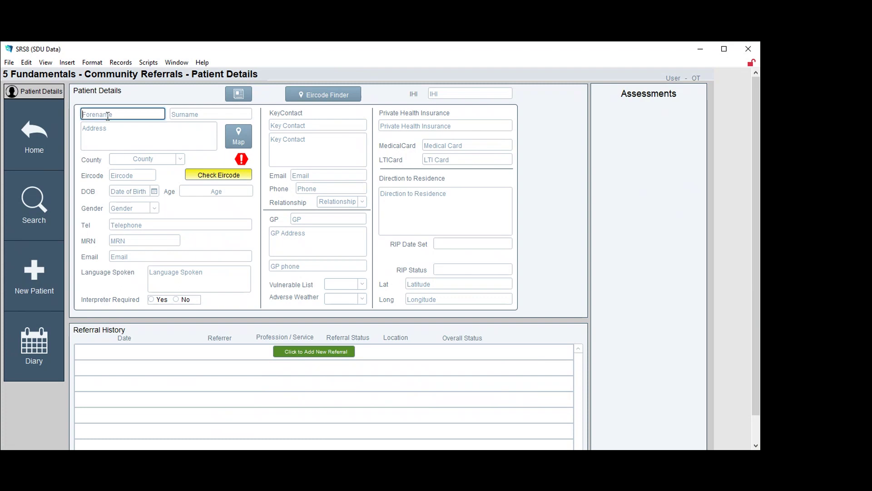
key("Tab")
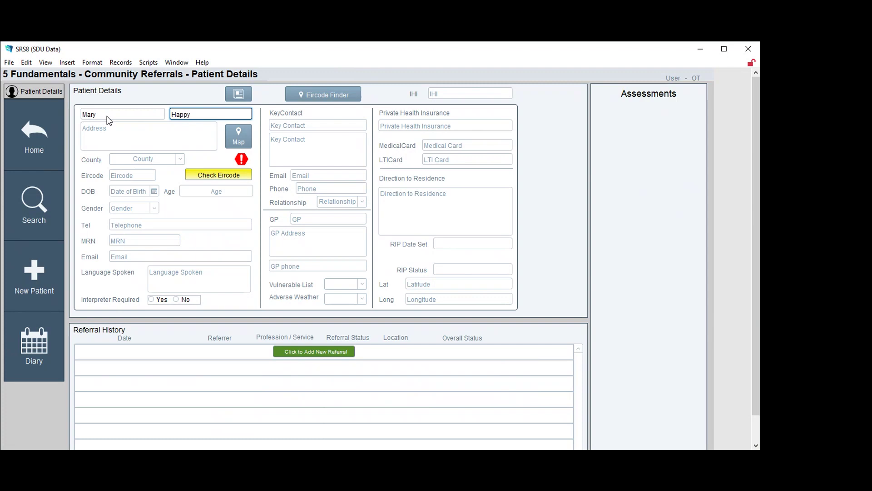
key("Tab")
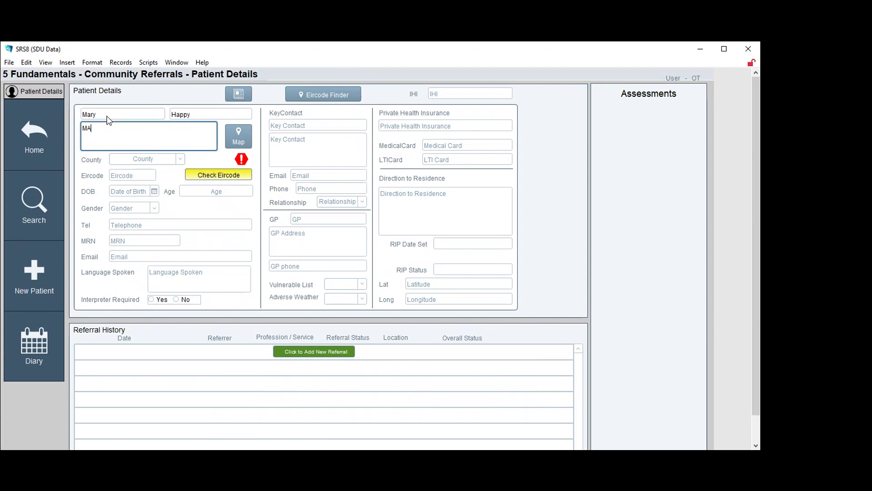
key("BackSpace")
Pick the patient's county from the dropdown and enter the Eircode
left_click(166, 159)
type("Westmeath")
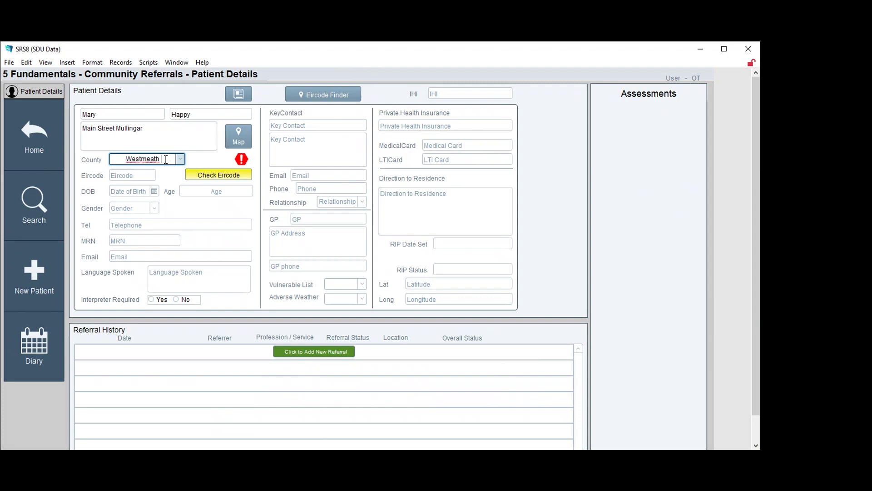
key("BackSpace")
key("BackSpace")
type("h")
left_click(180, 159)
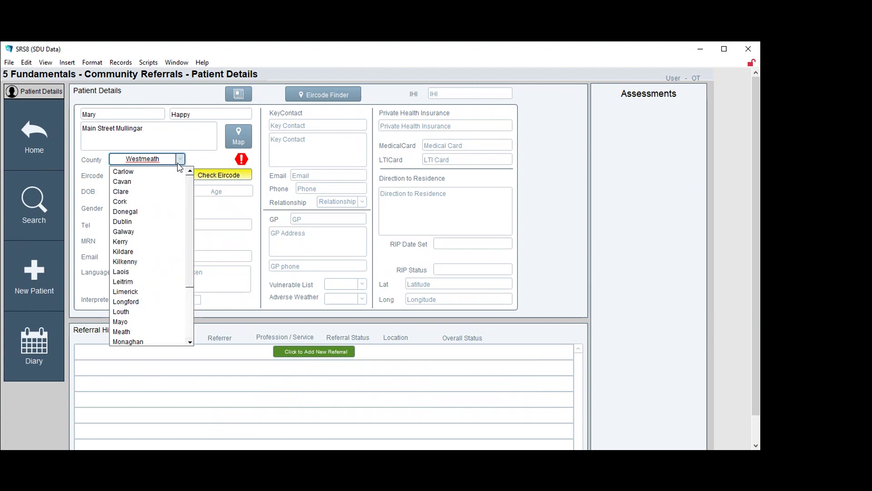
scroll(156, 246, "down", 3)
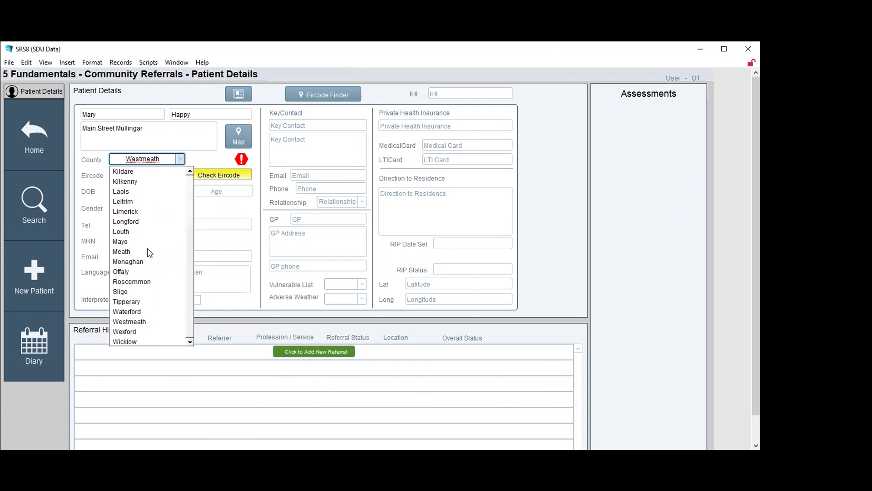
left_click(135, 323)
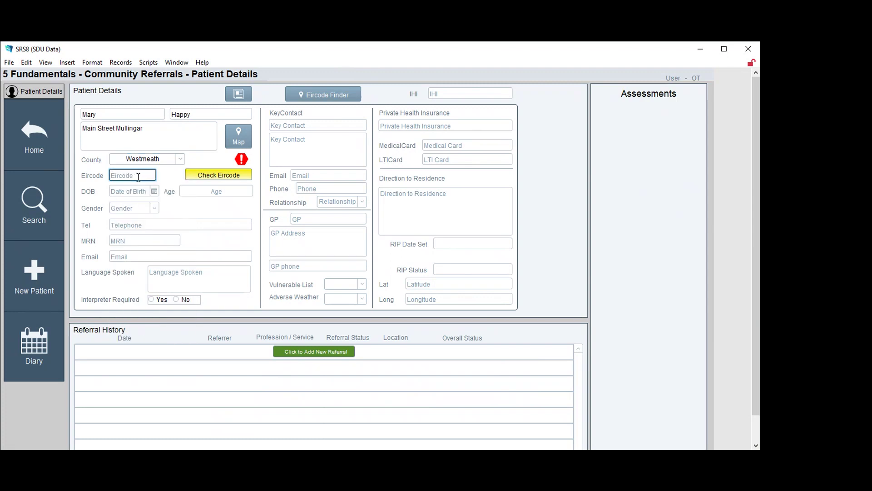
left_click(209, 177)
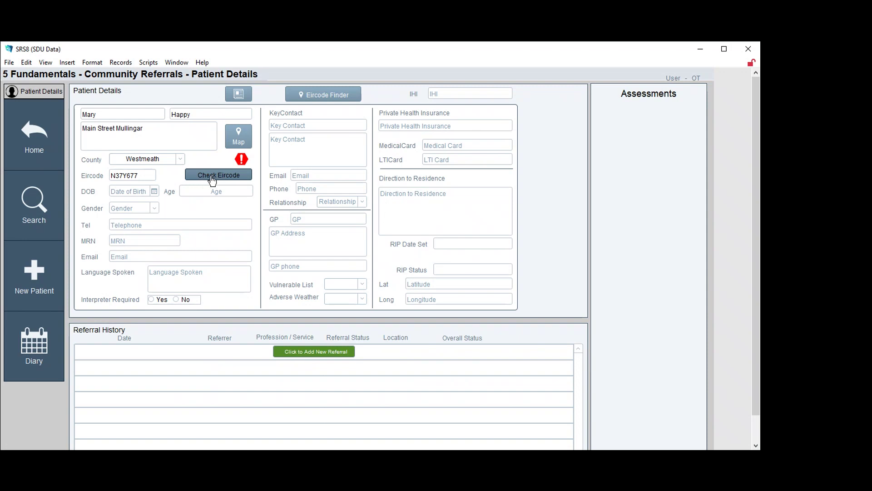
left_click(213, 180)
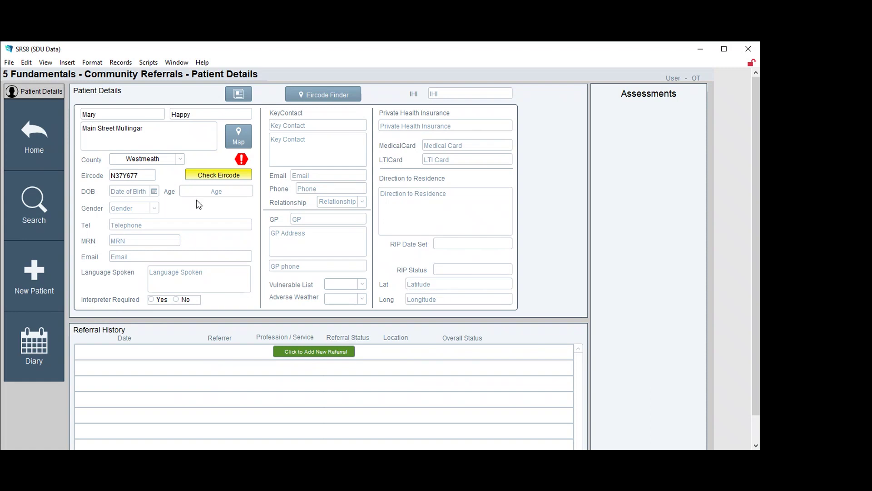
Set the date of birth to 12 February 1980 via the calendar, giving age 42 years, 3 months
left_click(137, 194)
left_click(155, 192)
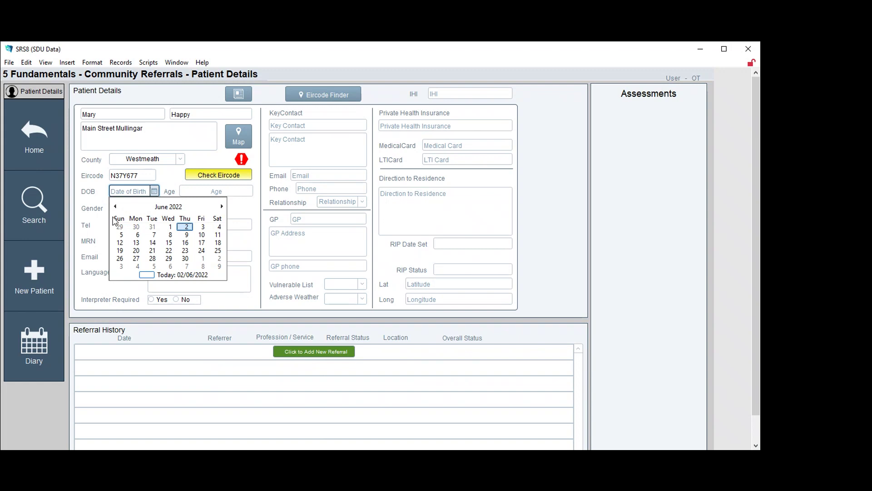
left_click(162, 208)
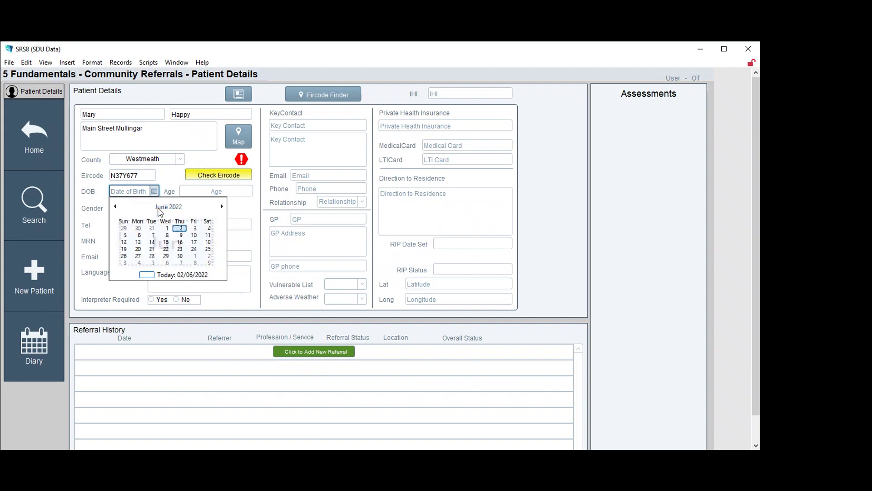
left_click(116, 207)
left_click(116, 206)
left_click(115, 207)
left_click(115, 206)
left_click(115, 207)
left_click(116, 207)
left_click(115, 207)
left_click(115, 207)
left_click(116, 207)
left_click(116, 207)
left_click(115, 207)
left_click(115, 207)
double_click(116, 207)
left_click(116, 207)
double_click(116, 207)
double_click(116, 208)
left_click(117, 207)
double_click(116, 208)
double_click(118, 211)
left_click(118, 210)
double_click(119, 210)
double_click(118, 210)
left_click(119, 210)
double_click(118, 210)
left_click(169, 207)
left_click(168, 207)
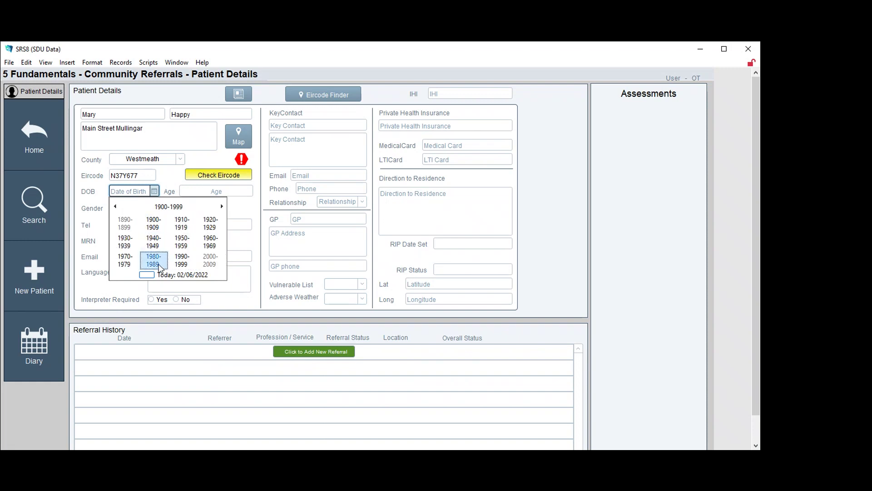
left_click(153, 260)
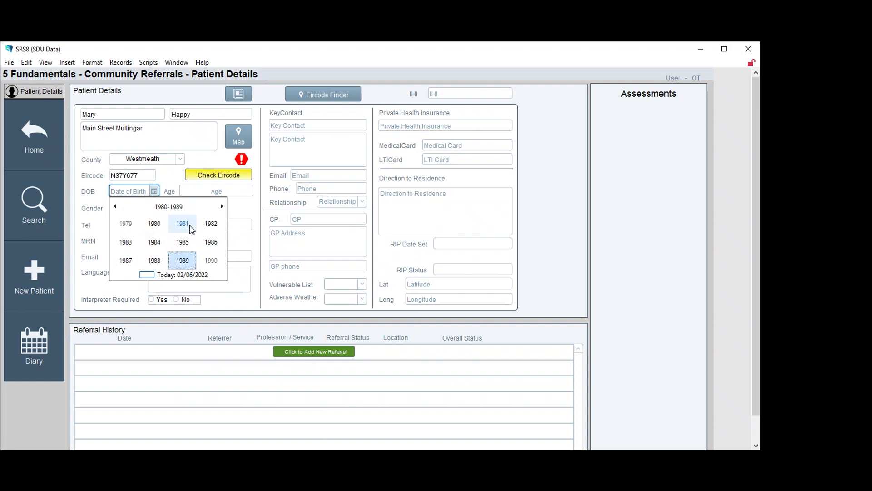
left_click(153, 225)
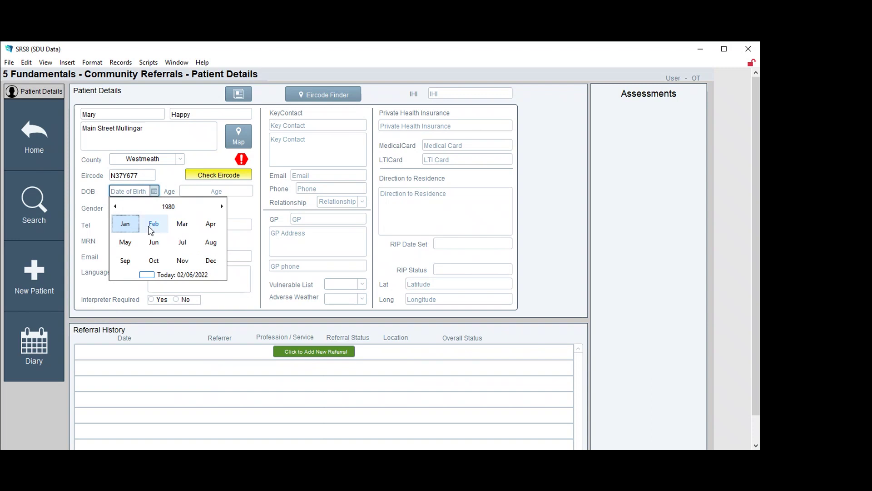
left_click(154, 225)
left_click(160, 246)
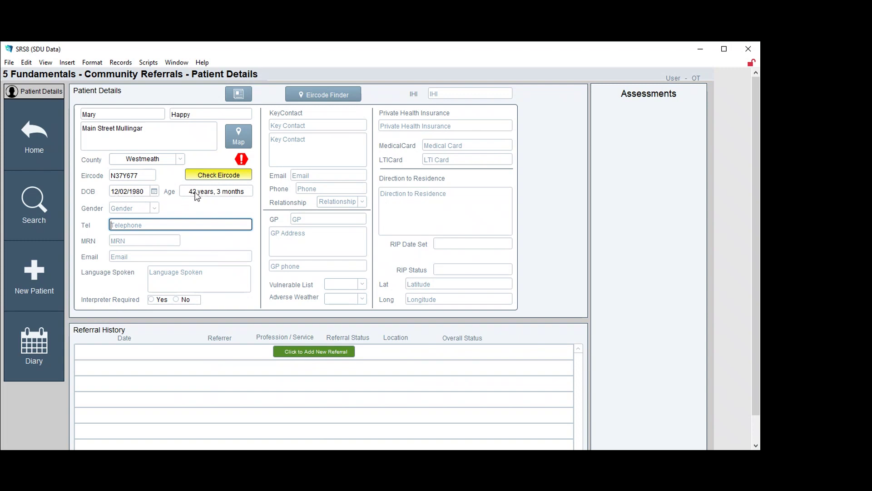
Set the patient's gender to Female and enter the telephone number
left_click(155, 210)
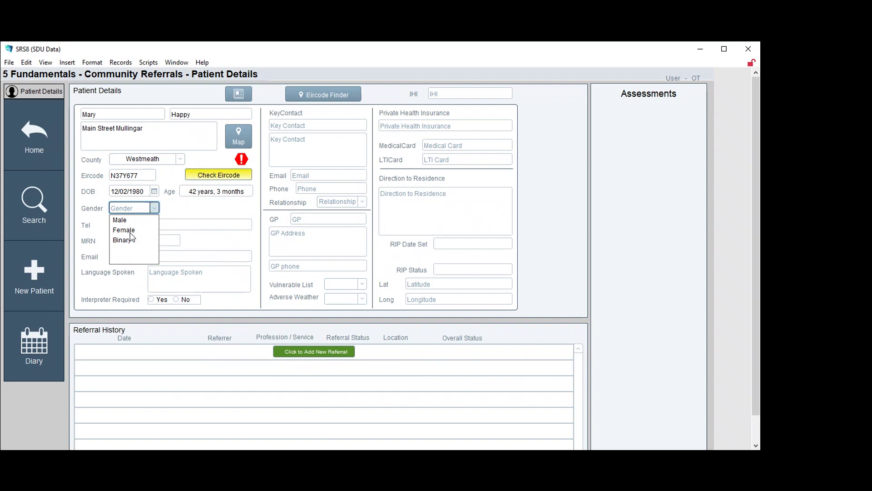
left_click(129, 231)
left_click(137, 225)
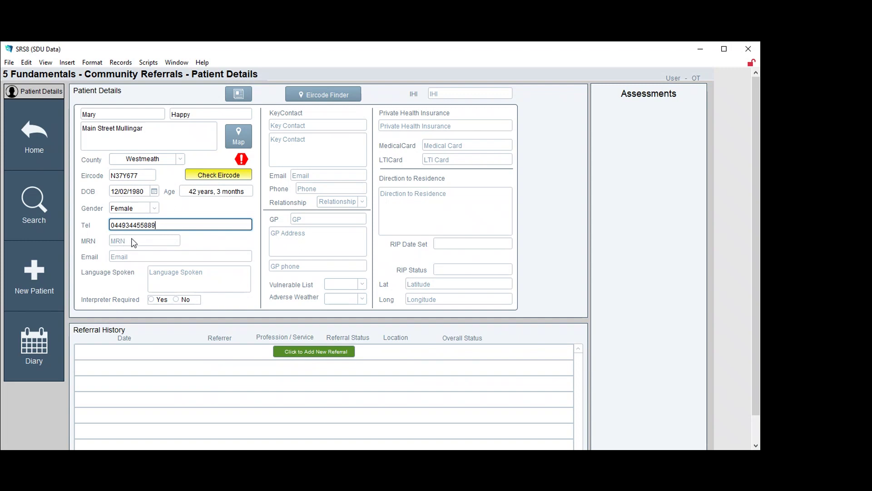
left_click(133, 256)
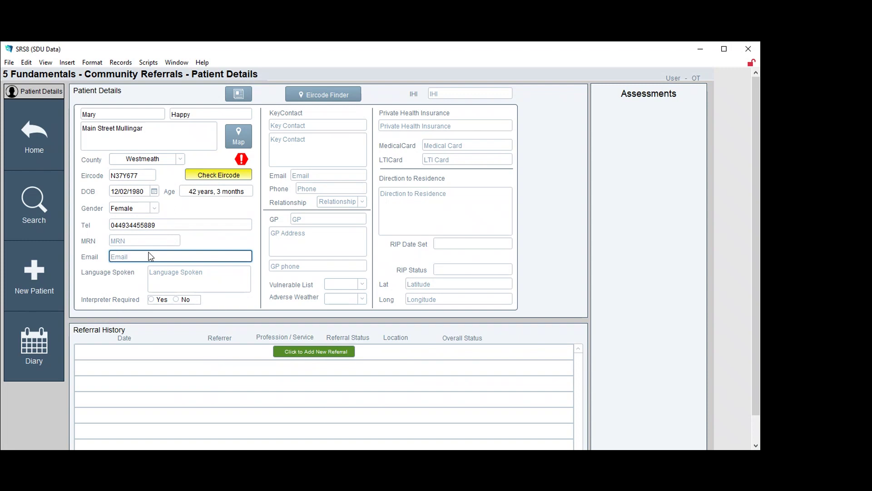
Set Language Spoken to English and Interpreter Required to No
left_click(173, 274)
type("En")
key("BackSpace")
key("BackSpace")
type("English")
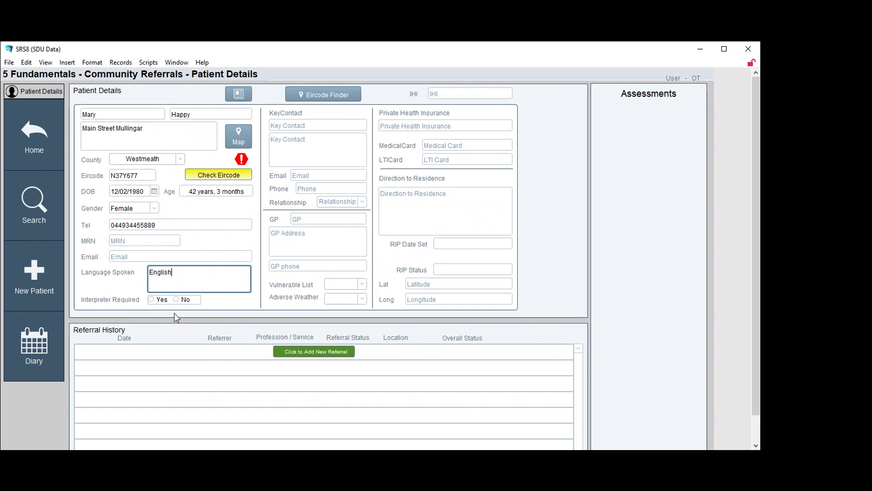
left_click(177, 299)
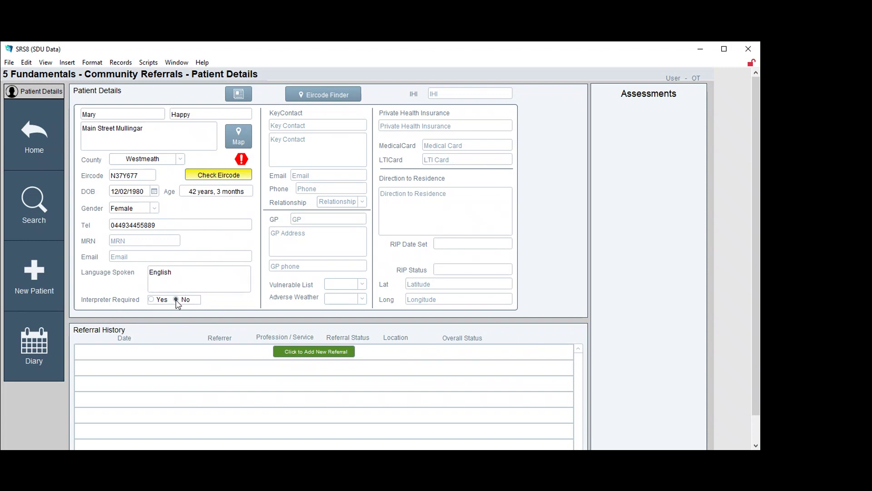
left_click(315, 124)
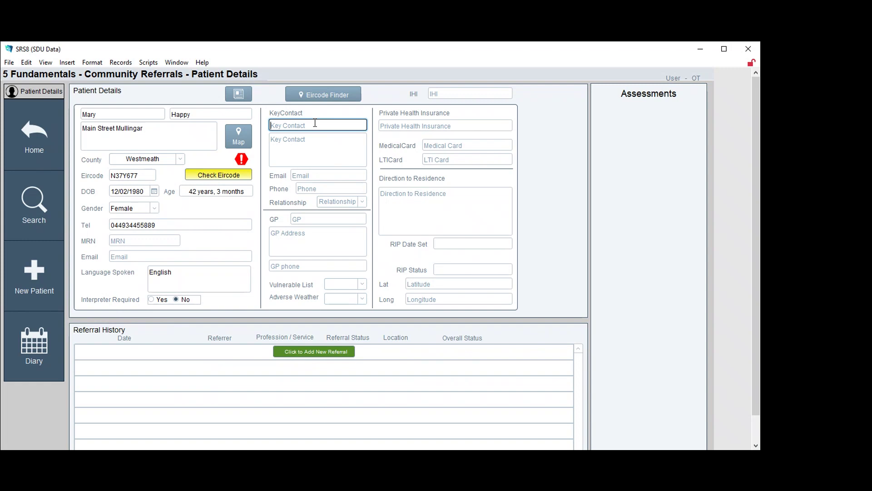
Enter the key contact's name, address and phone number, with Relationship set to Sister
type("Helen Happy")
left_click(291, 139)
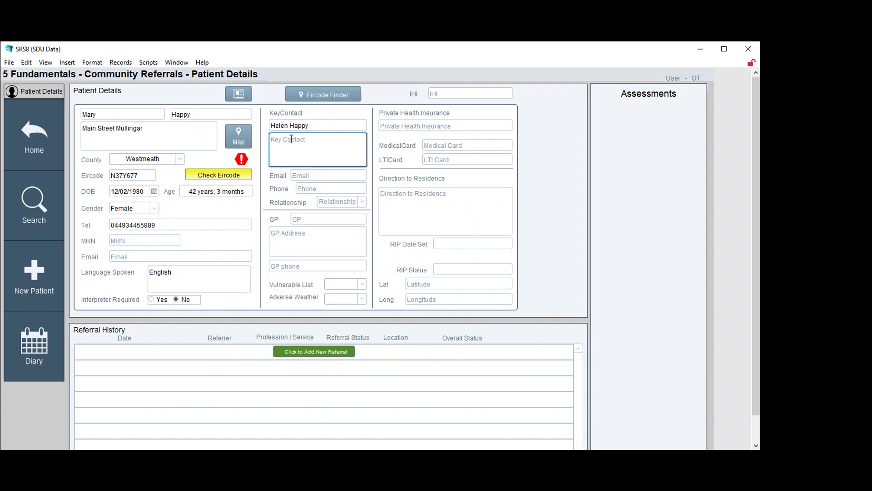
type("Main Street Mullingar")
left_click(324, 189)
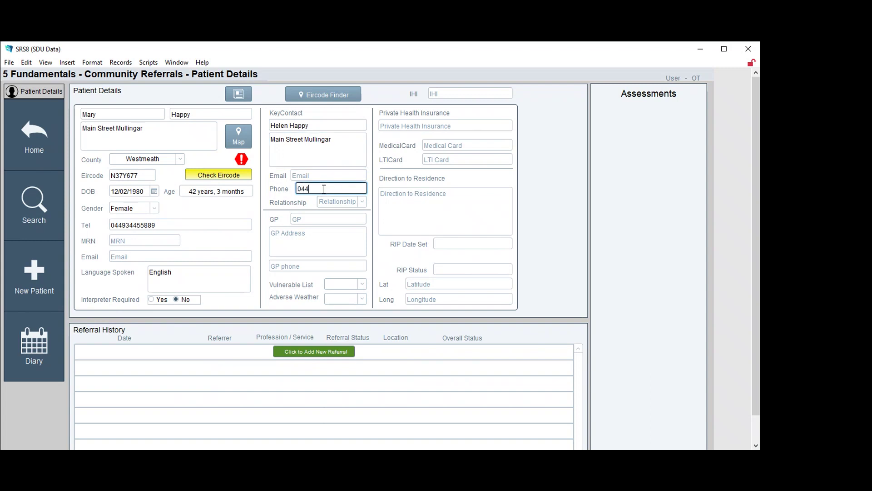
left_click(364, 202)
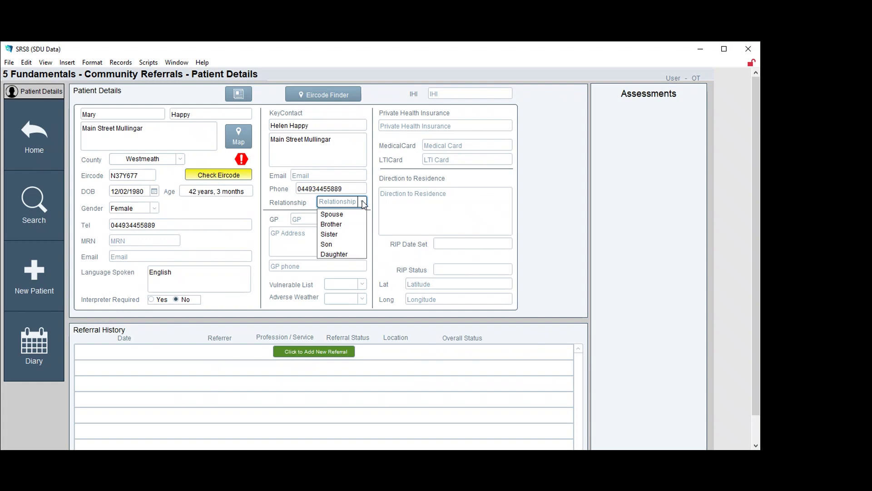
left_click(338, 234)
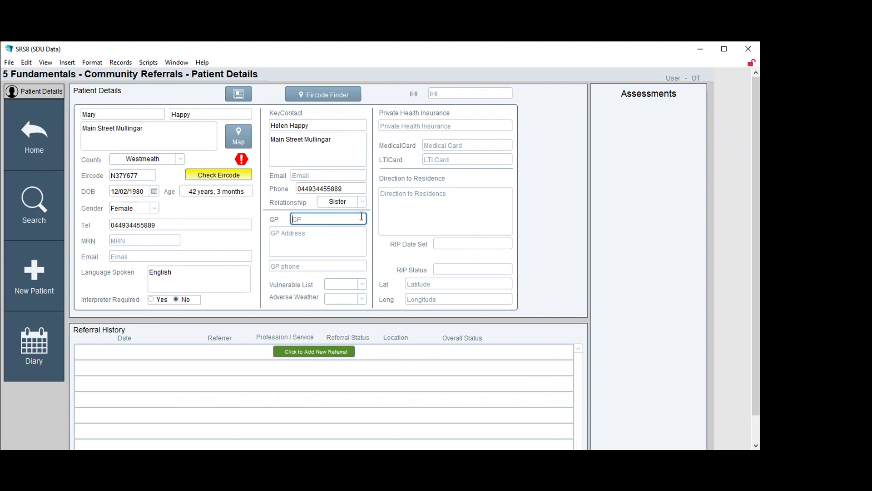
left_click(364, 203)
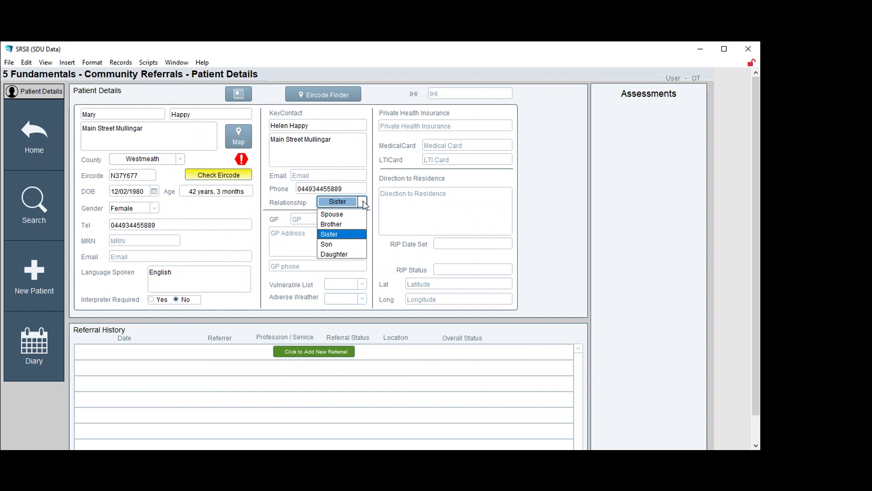
left_click(364, 203)
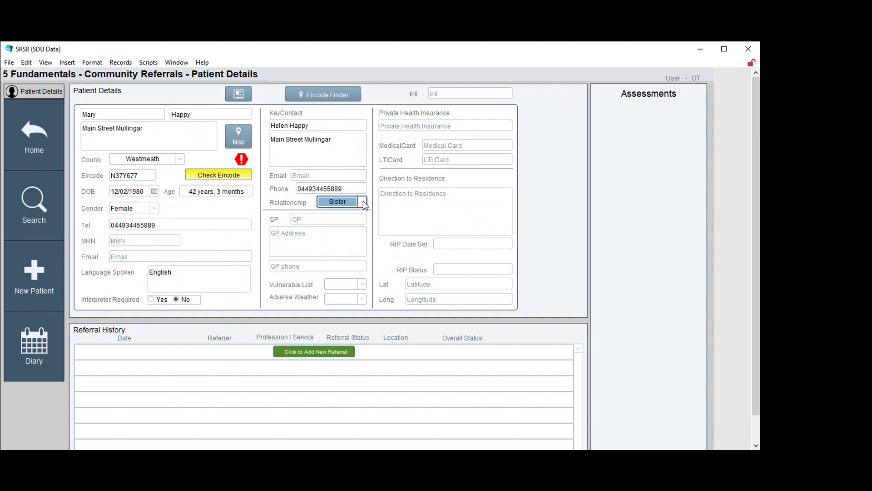
Enter the GP's name, GP address and GP phone number on the patient record
left_click(309, 219)
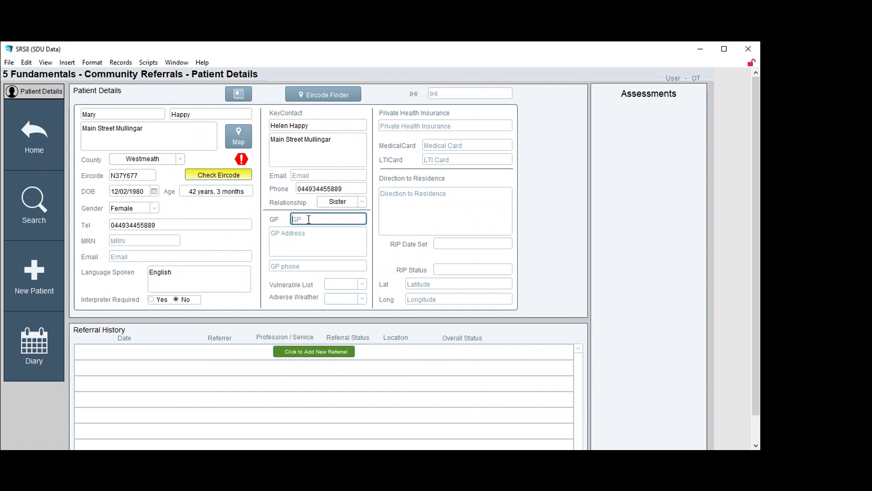
type("Dr P Poppins")
key("Tab")
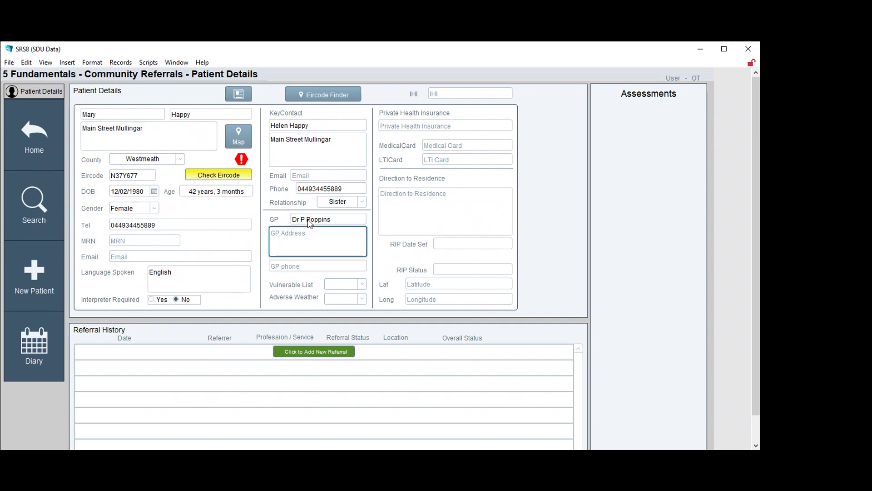
type("Main")
type(" Street")
type("T")
type("M")
key("BackSpace")
type("Mu")
key("BackSpace")
key("BackSpace")
type("m")
key("BackSpace")
type("Mullingar")
left_click(302, 265)
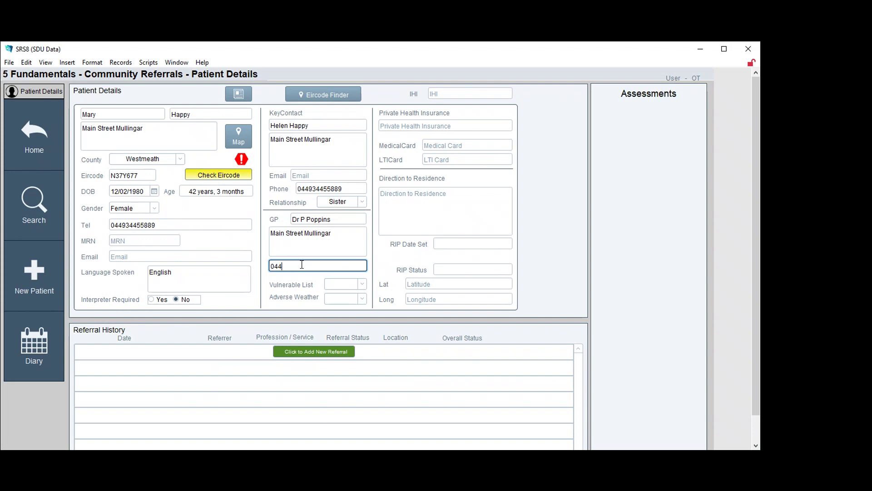
Set both Vulnerable List and Adverse Weather to Yes
left_click(362, 284)
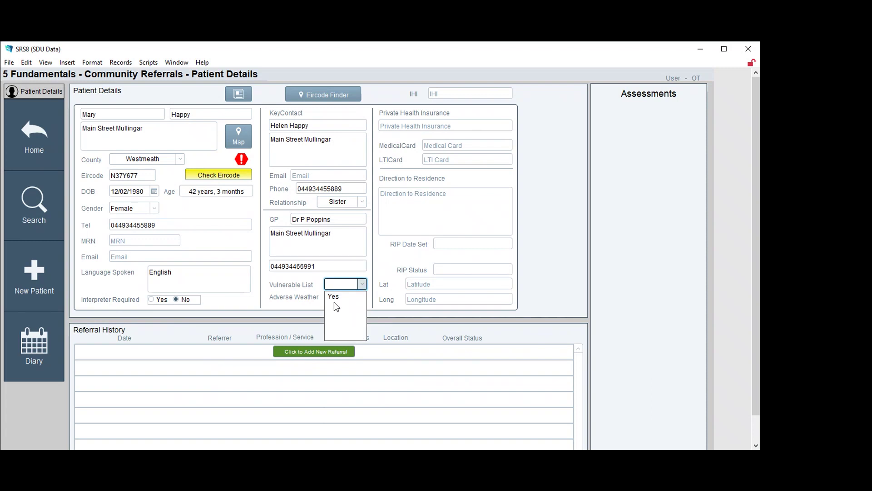
left_click(336, 298)
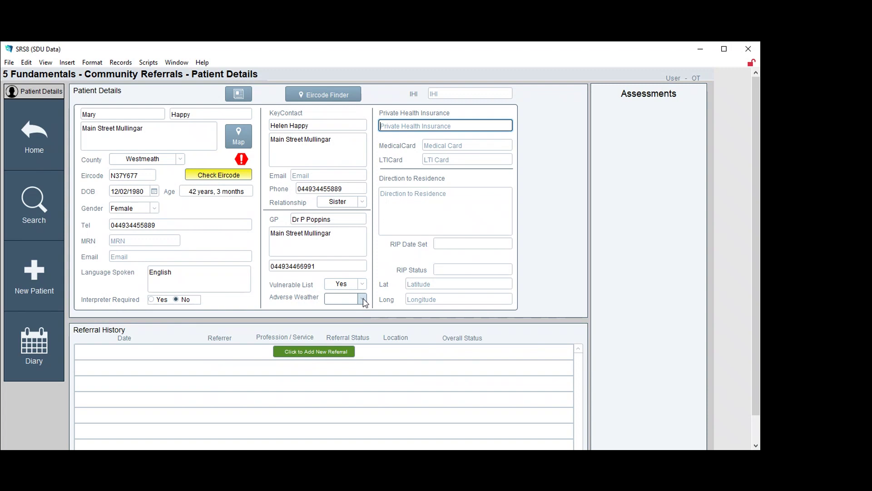
left_click(363, 300)
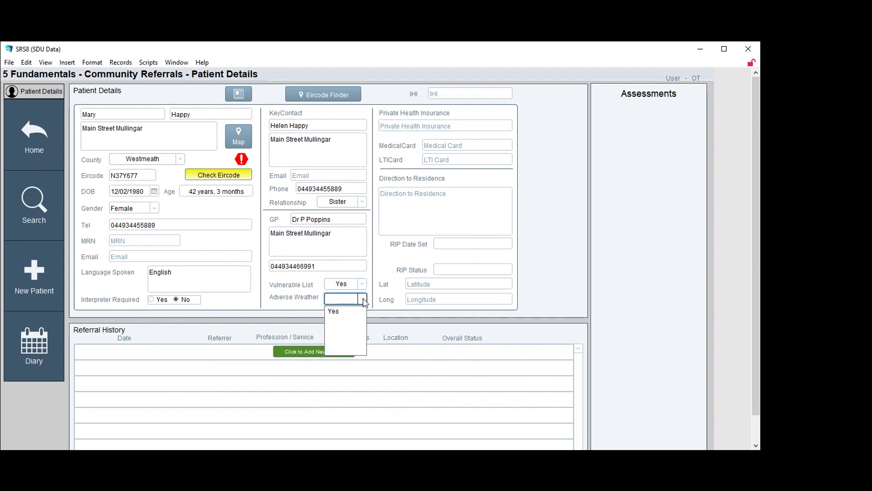
left_click(334, 313)
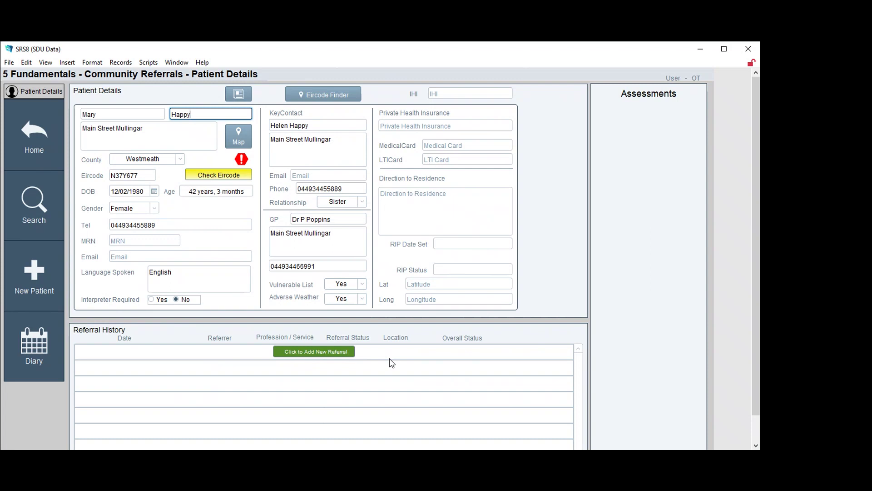
Add a new referral from Referral History, opening the prefilled Generic Referral Form (Adult Only)
left_click(312, 353)
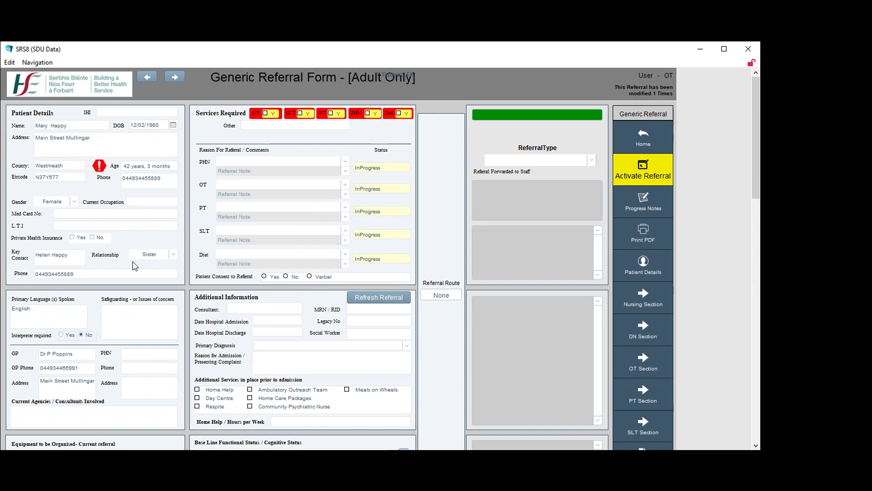
Scroll through the referral form and back up to Patient Details and Services Required
scroll(127, 322, "down", 1)
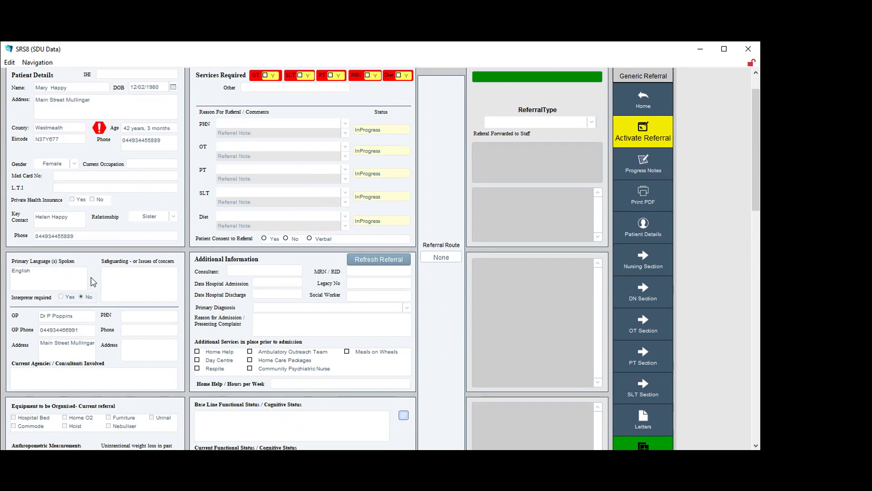
scroll(96, 282, "down", 2)
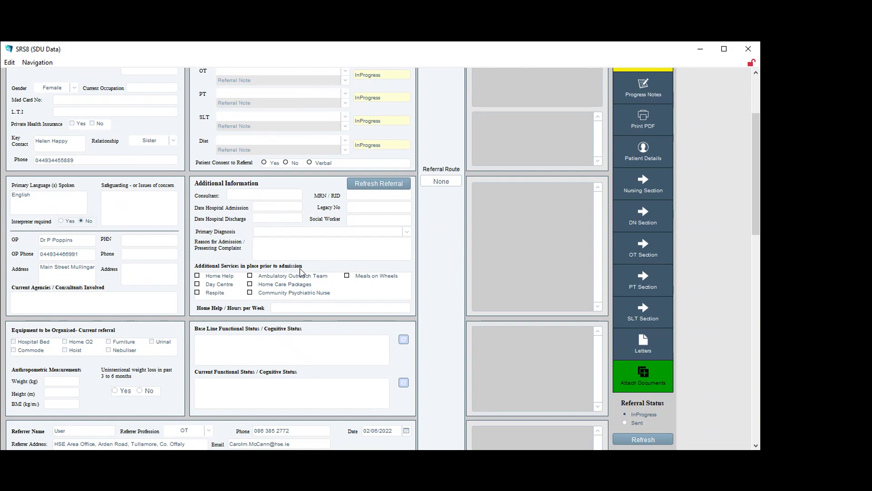
scroll(302, 273, "down", 3)
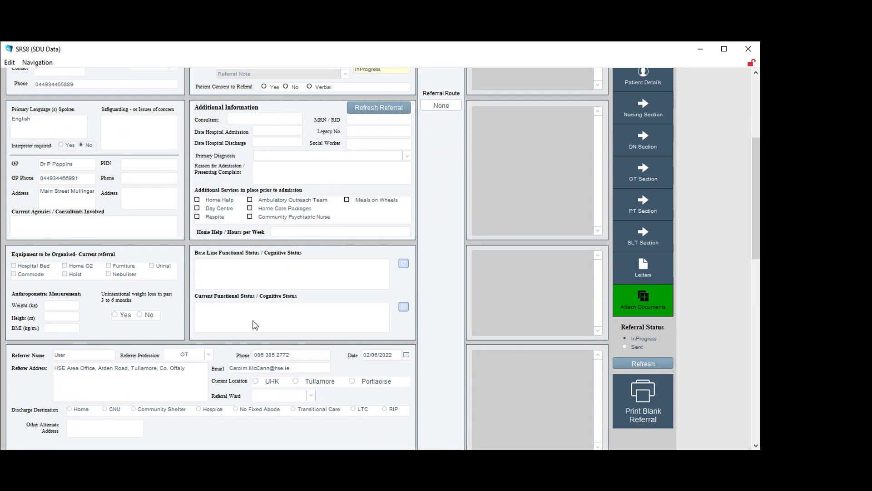
scroll(255, 324, "up", 5)
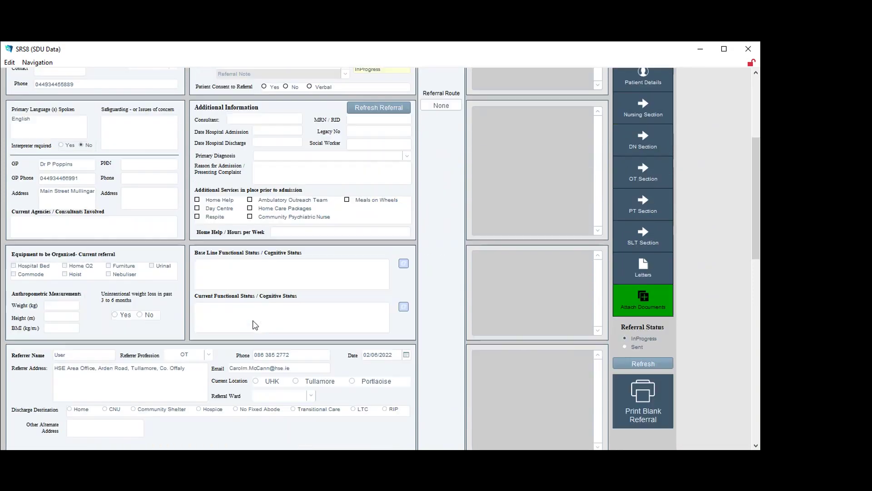
scroll(254, 324, "down", 12)
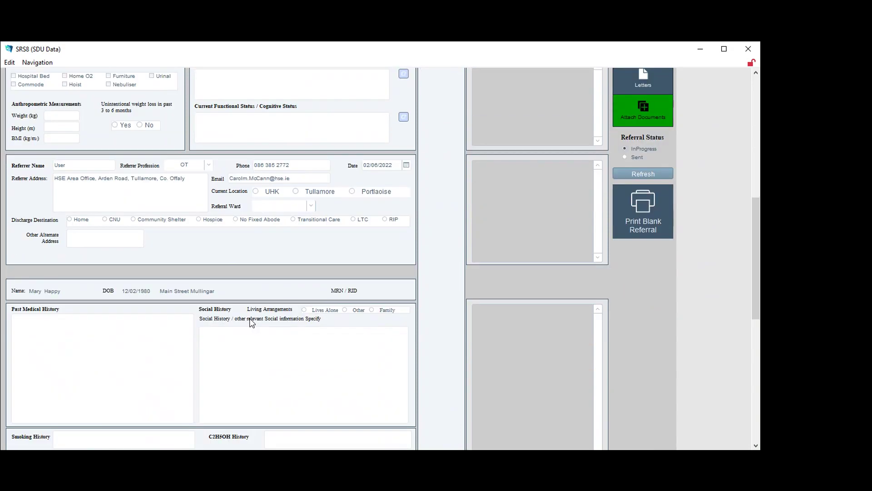
scroll(253, 322, "down", 3)
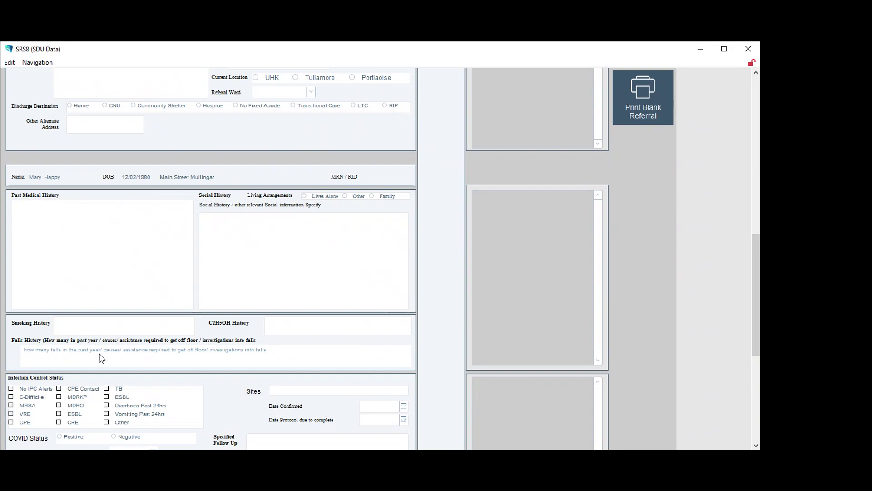
scroll(122, 354, "down", 2)
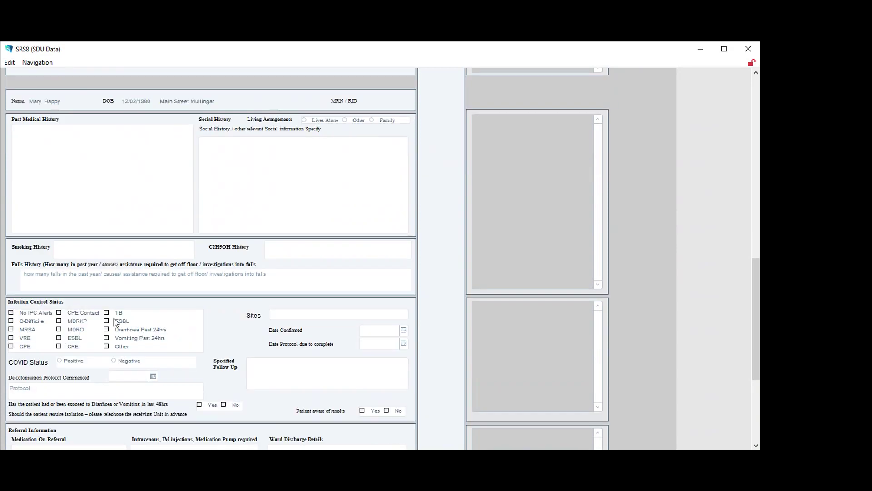
scroll(268, 309, "down", 3)
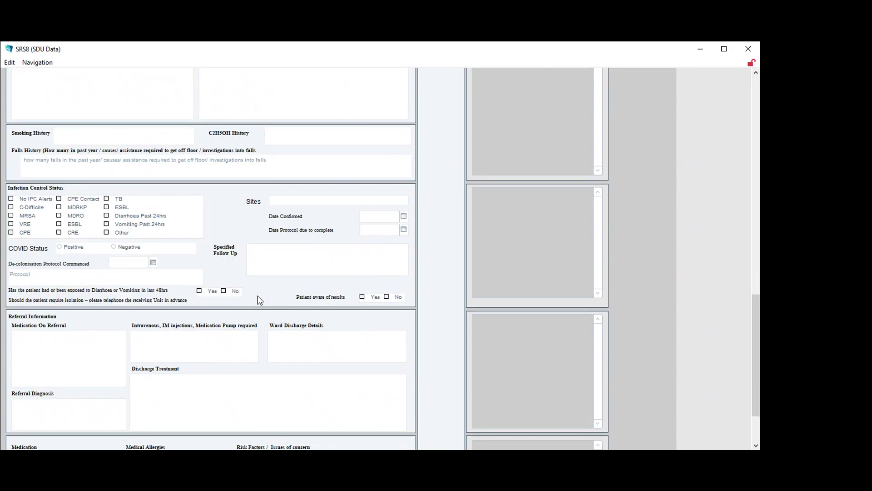
scroll(216, 276, "down", 2)
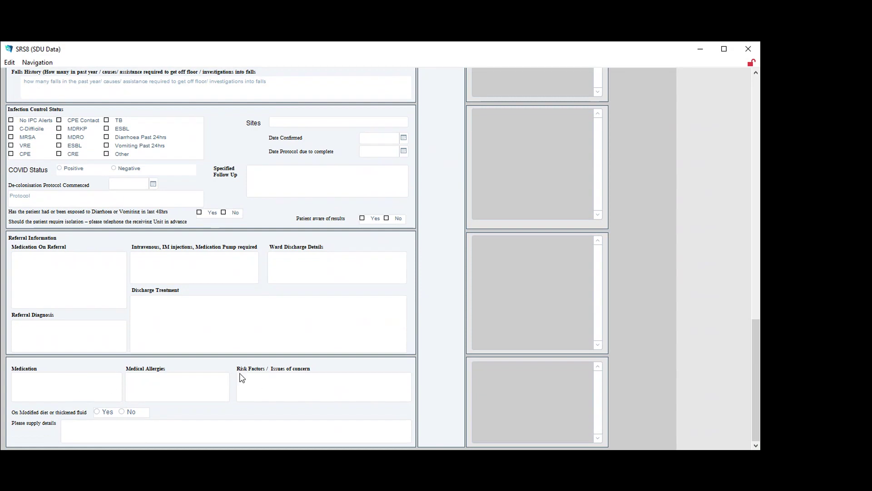
scroll(246, 385, "up", 15)
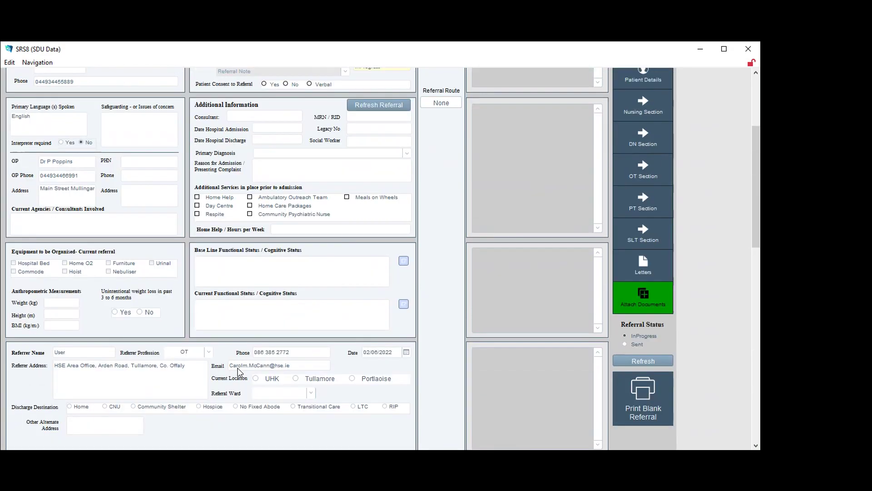
scroll(237, 372, "up", 5)
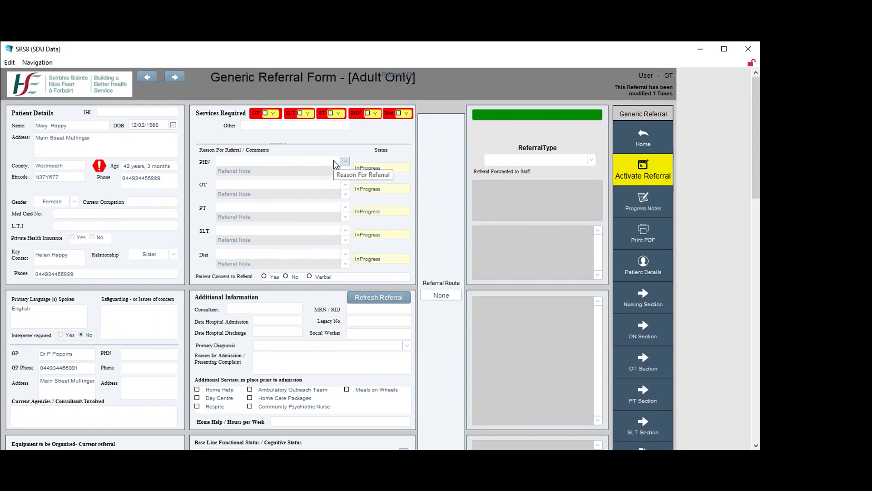
Tick OT and PT under Services Required and open the OT Reason For Referral list
left_click(266, 114)
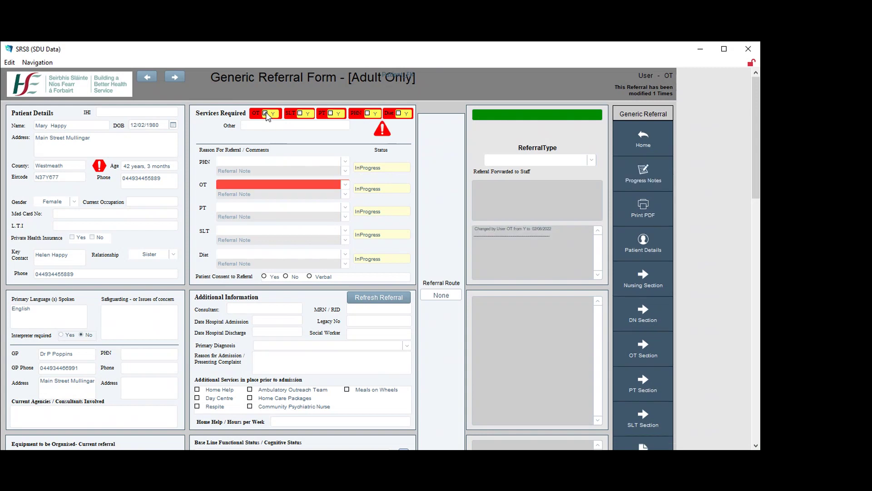
left_click(331, 114)
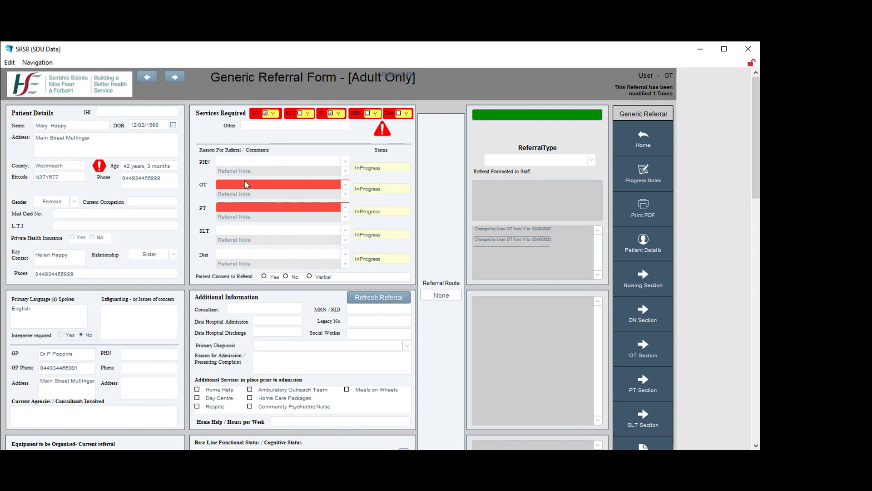
left_click(346, 185)
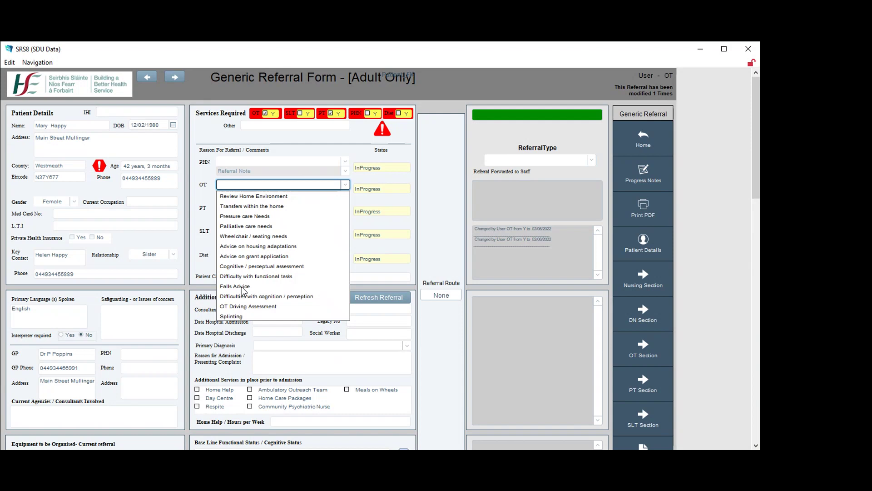
Set OT reason to Falls Advice, PT reason to High Falls Risk, and patient consent to Yes
left_click(244, 287)
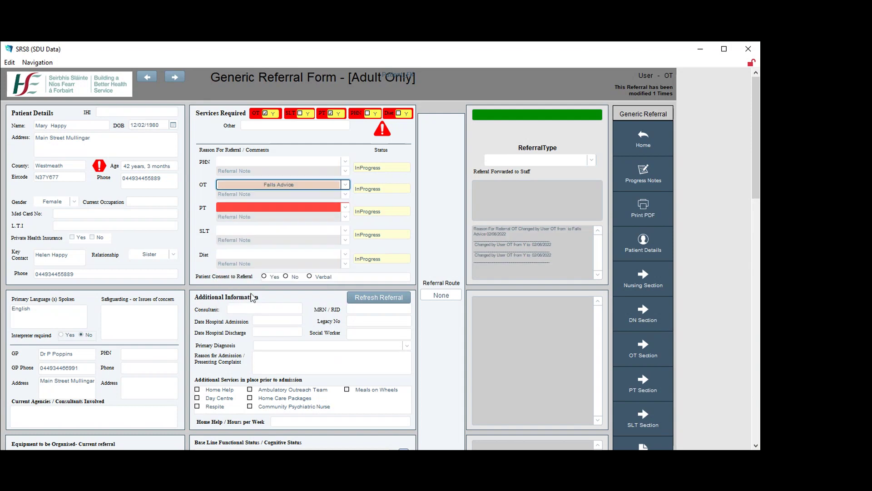
left_click(346, 208)
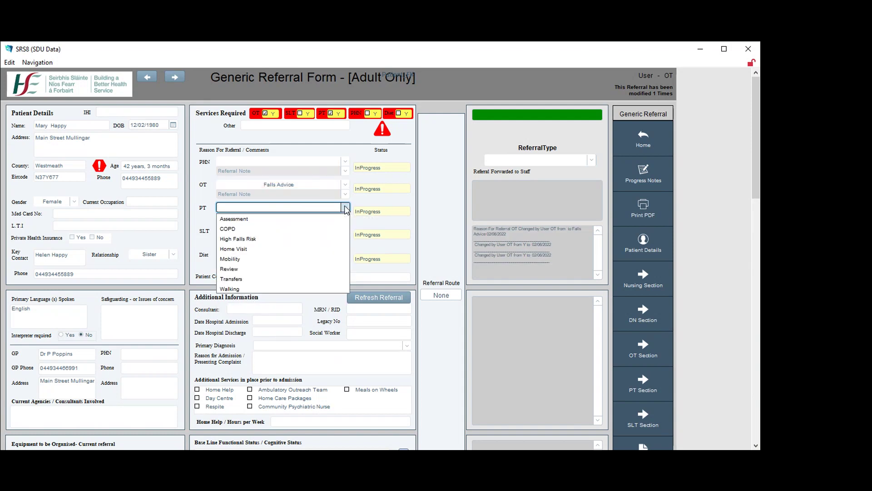
left_click(253, 240)
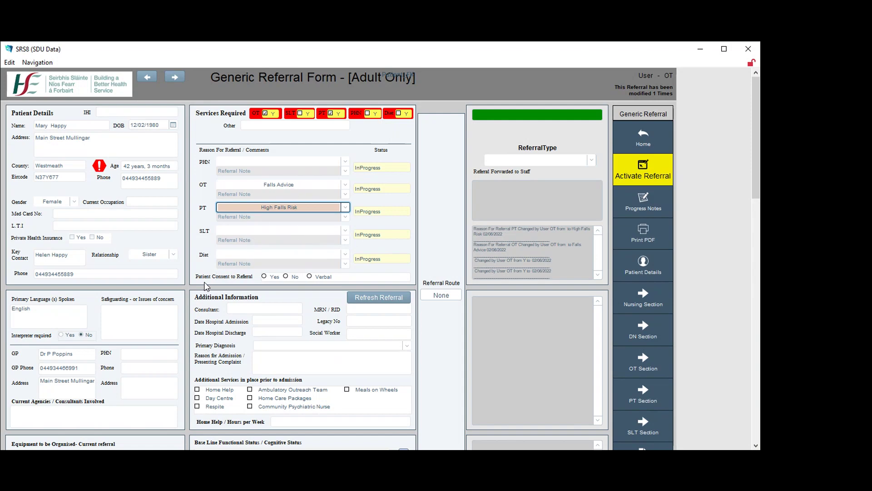
left_click(265, 277)
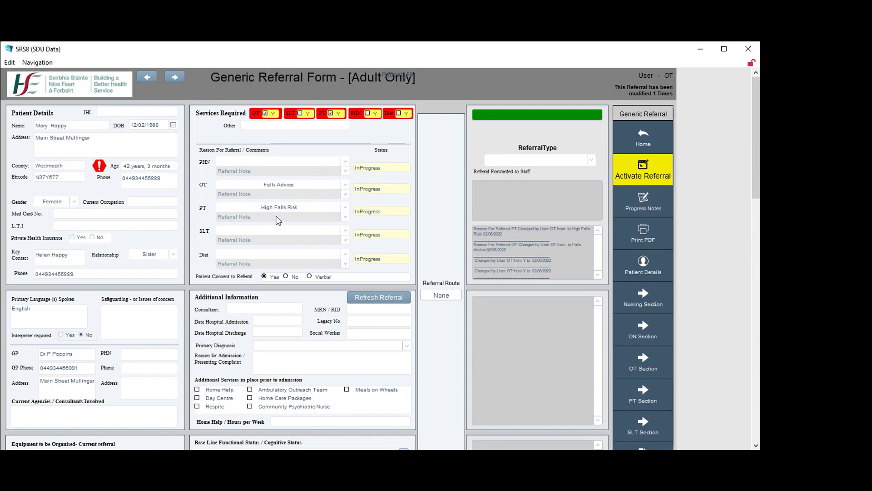
scroll(279, 227, "down", 1)
scroll(278, 227, "down", 2)
scroll(282, 136, "down", 2)
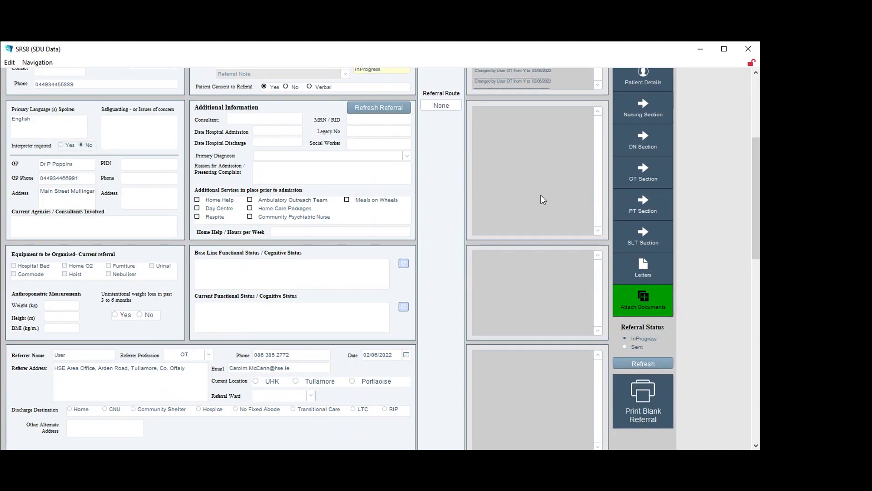
scroll(546, 180, "up", 3)
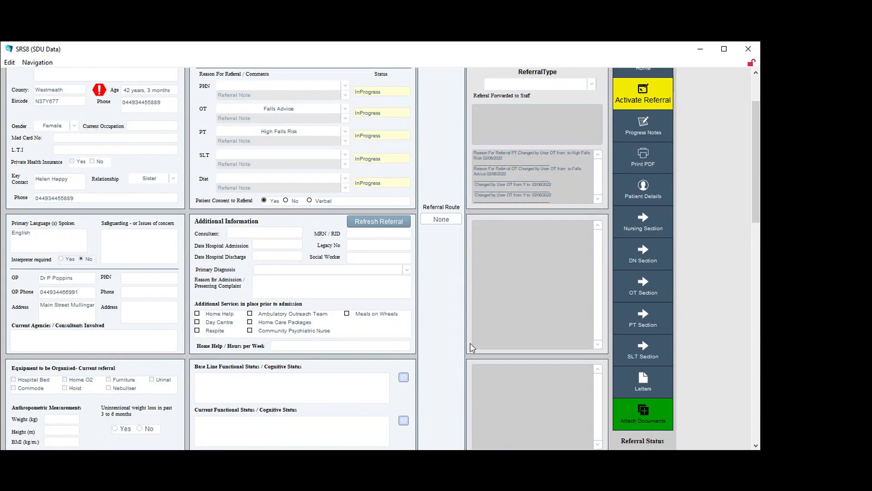
scroll(522, 299, "up", 2)
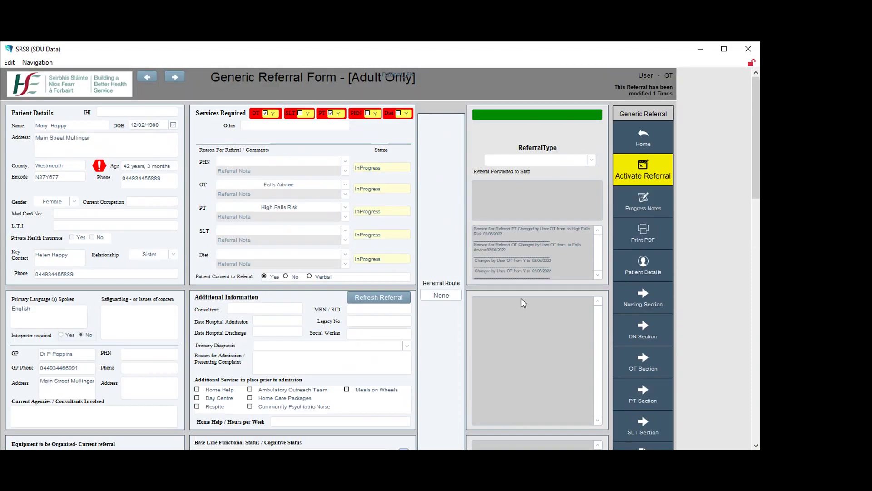
scroll(533, 283, "down", 2)
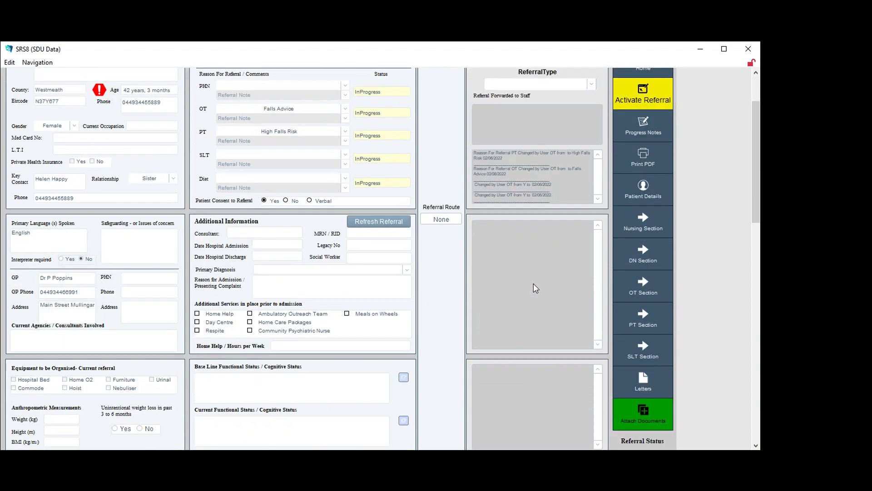
scroll(533, 283, "down", 1)
scroll(534, 282, "up", 1)
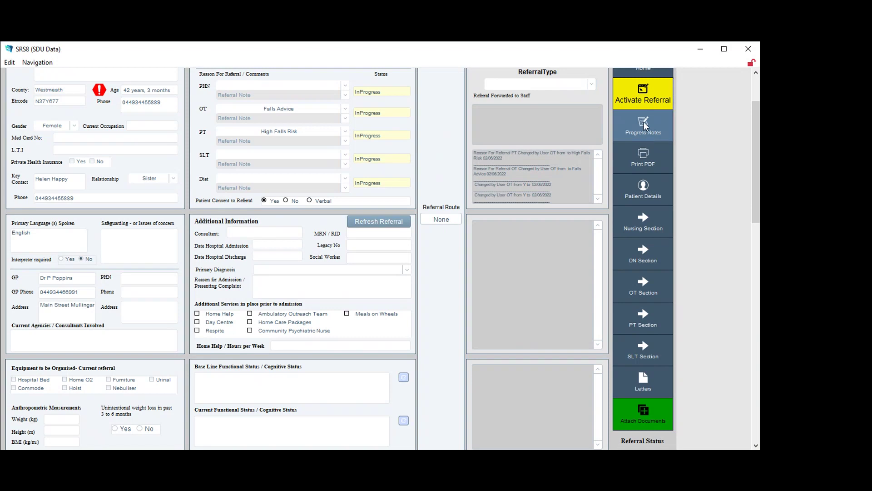
Submit a progress note stating the patient is at high risk of falling due to poor mobility
left_click(647, 129)
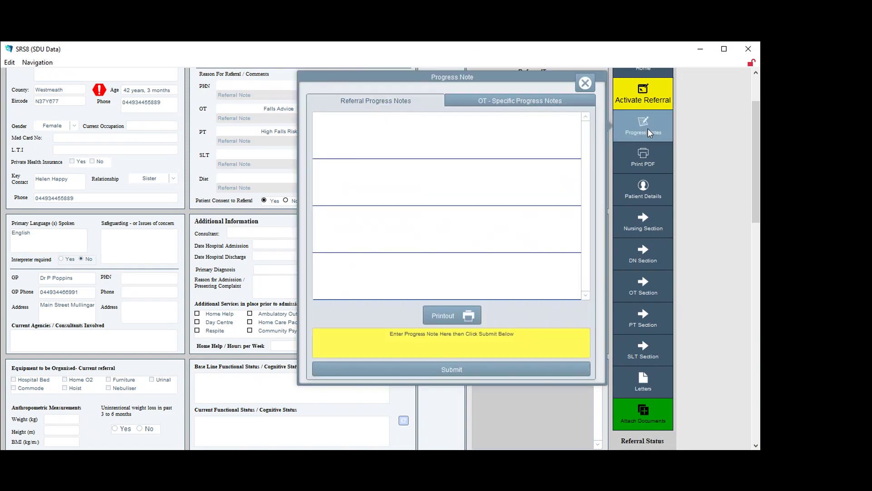
left_click(411, 338)
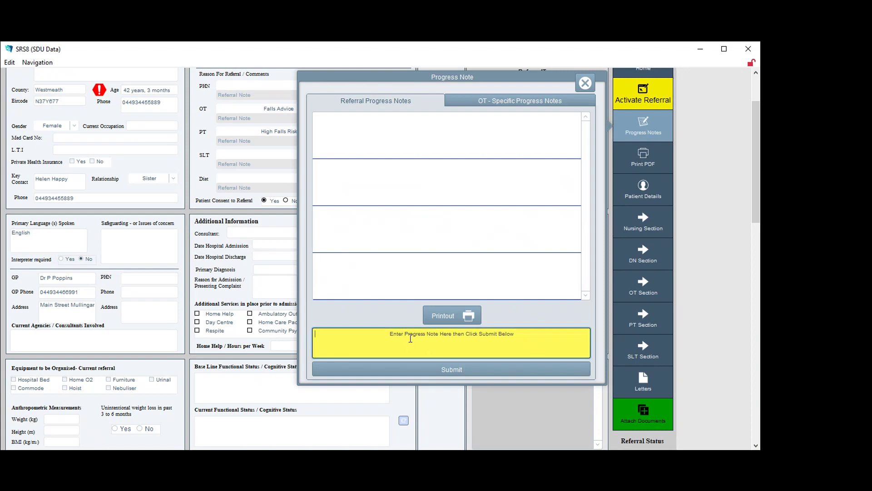
type("M")
key("BackSpace")
type("h")
key("BackSpace")
type("Mary is a hig")
key("BackSpace")
key("BackSpace")
key("BackSpace")
type("t a high risk of ")
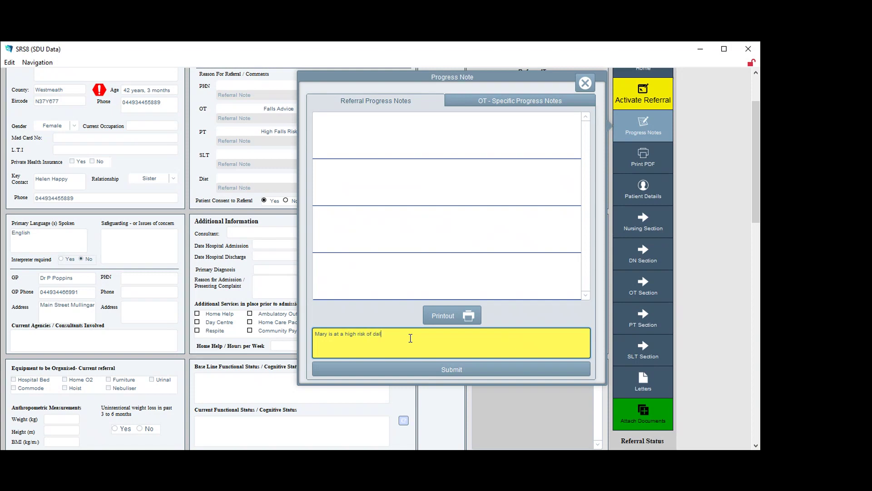
type("falling ")
type("due to ac")
key("BackSpace")
key("BackSpace")
type("poor mobility")
left_click(451, 370)
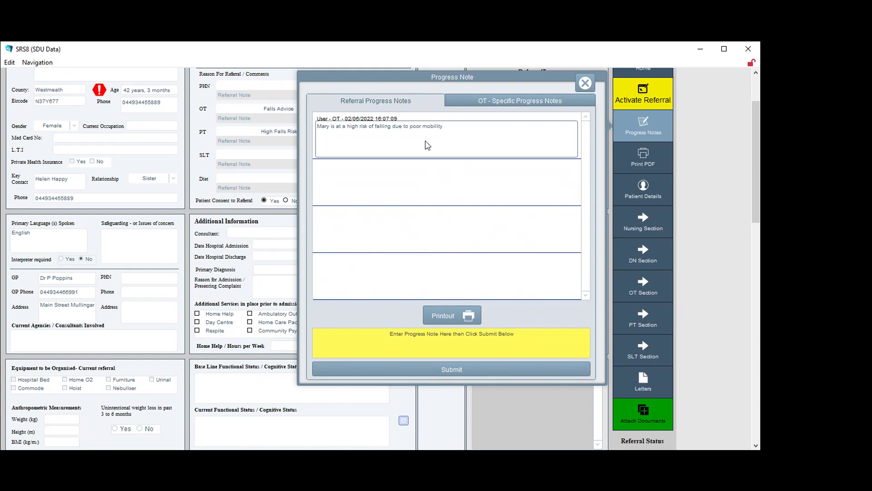
left_click(584, 83)
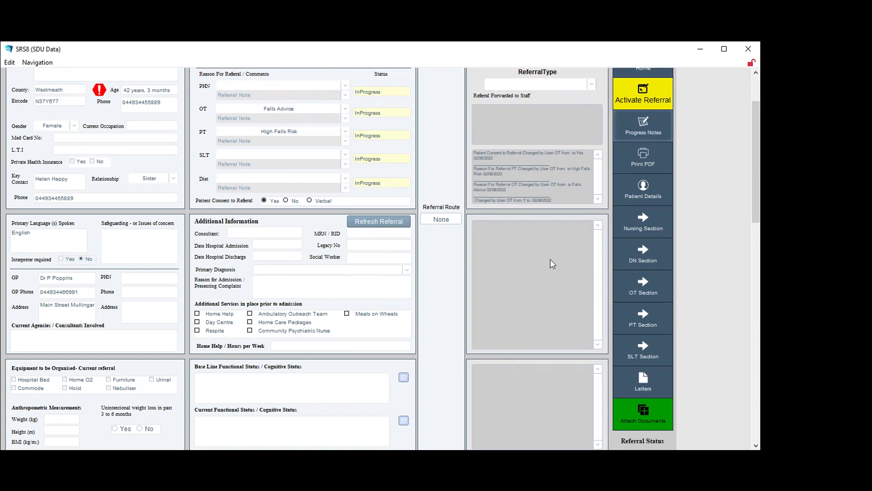
scroll(550, 263, "down", 6)
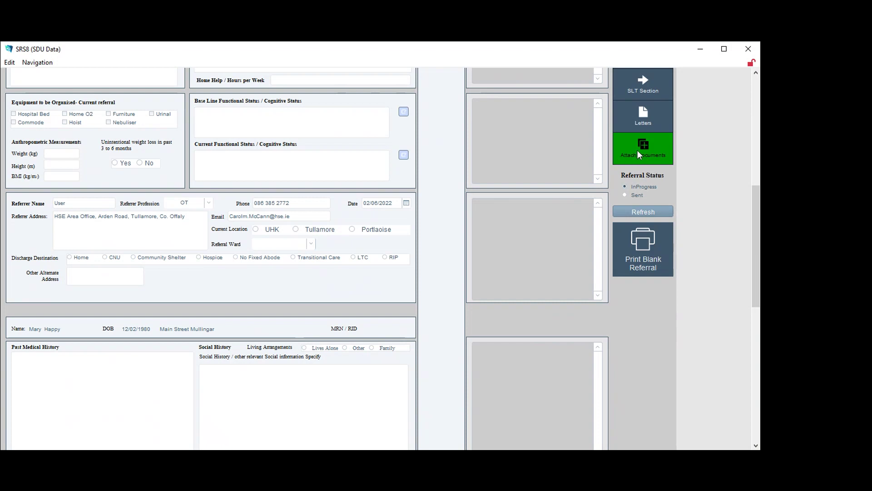
left_click(638, 151)
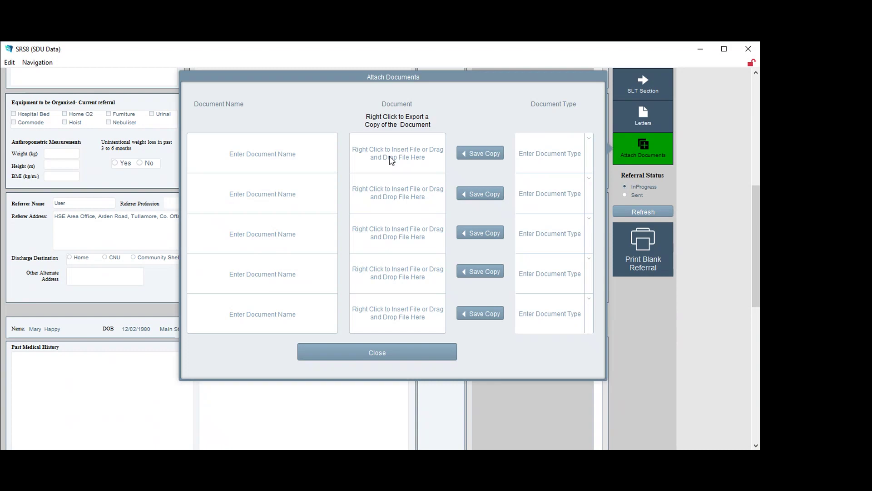
left_click(392, 161)
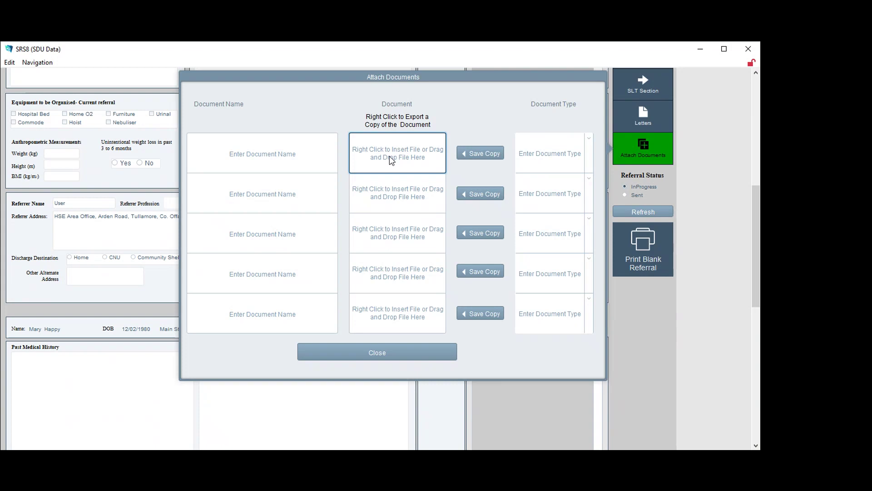
left_click(382, 357)
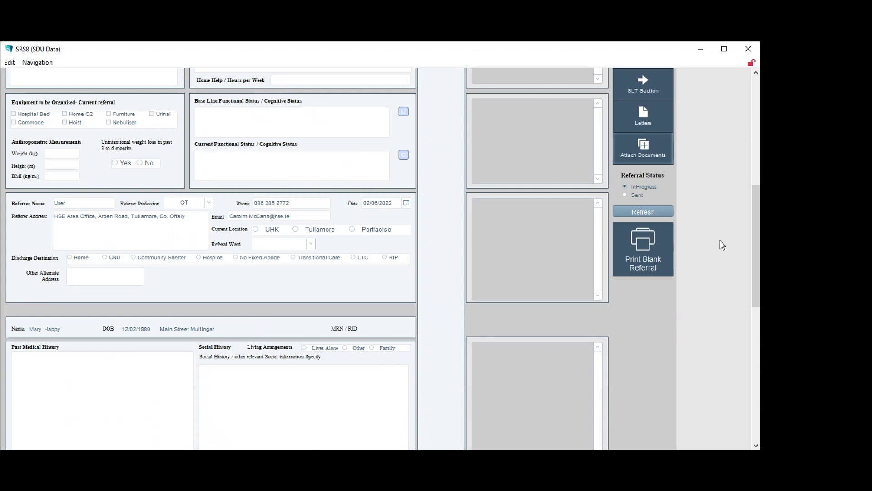
Go to the patient's Letters page and create a new Falls Letter
scroll(636, 189, "down", 3)
scroll(637, 195, "up", 4)
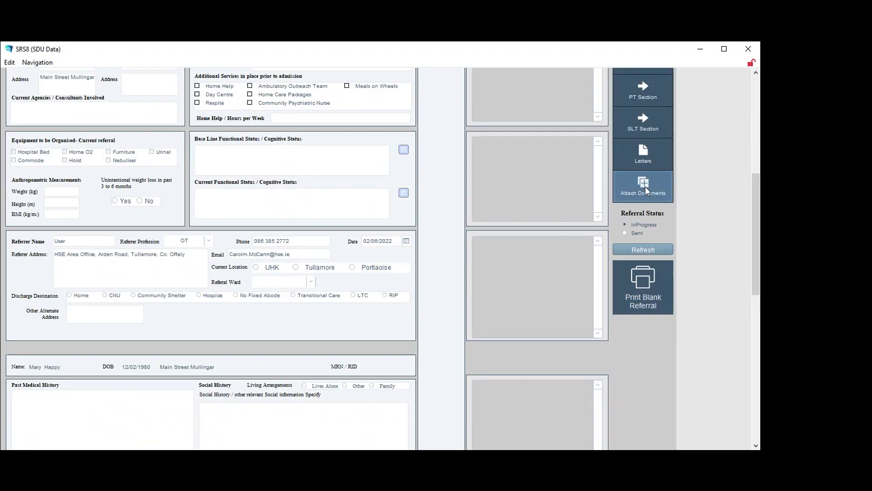
left_click(648, 155)
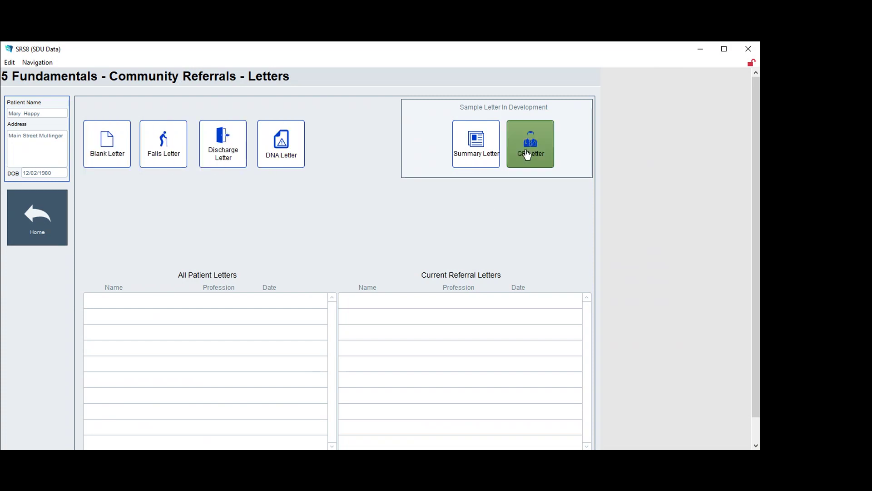
left_click(168, 156)
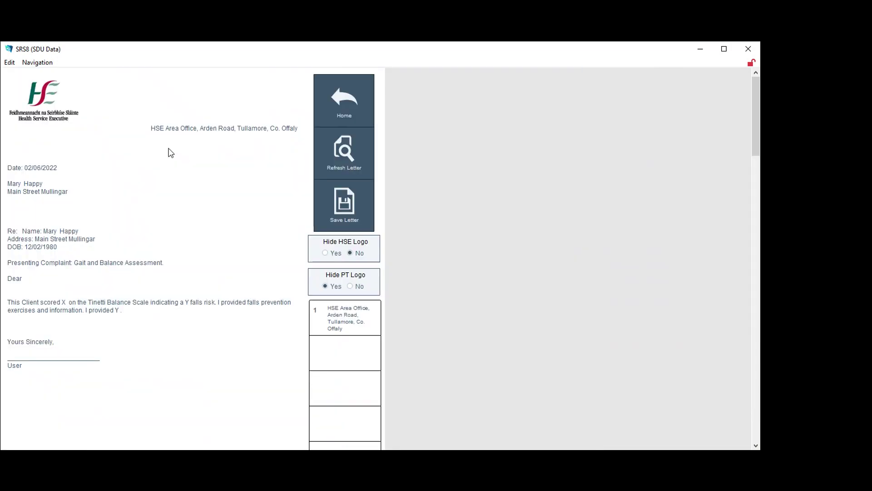
Save the Falls letter, preview FallsLetter from All Patient Letters, then return to the referral form
left_click(340, 211)
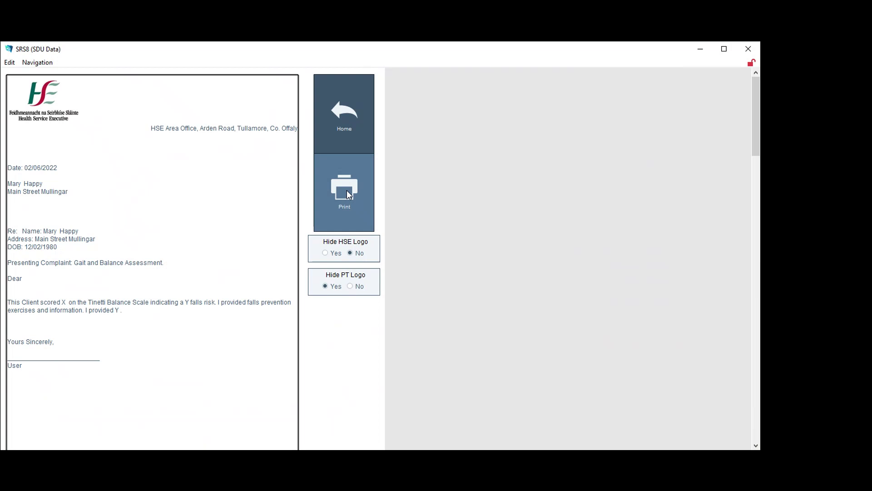
left_click(344, 114)
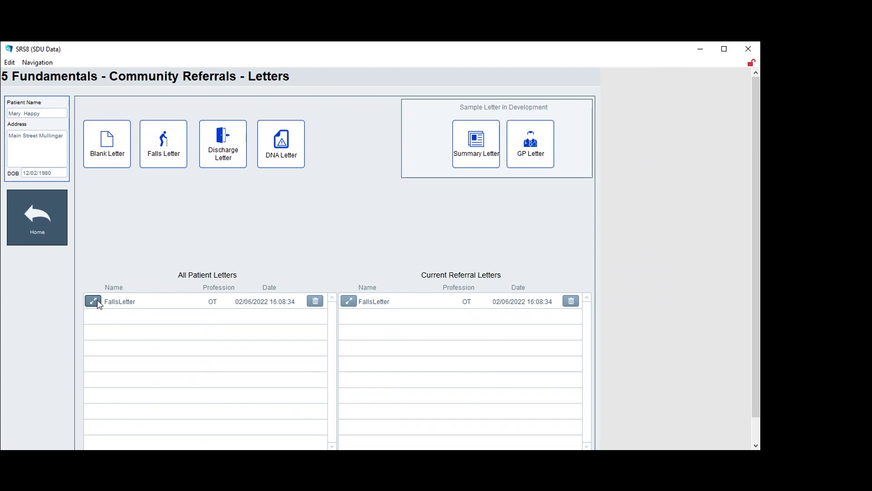
left_click(94, 301)
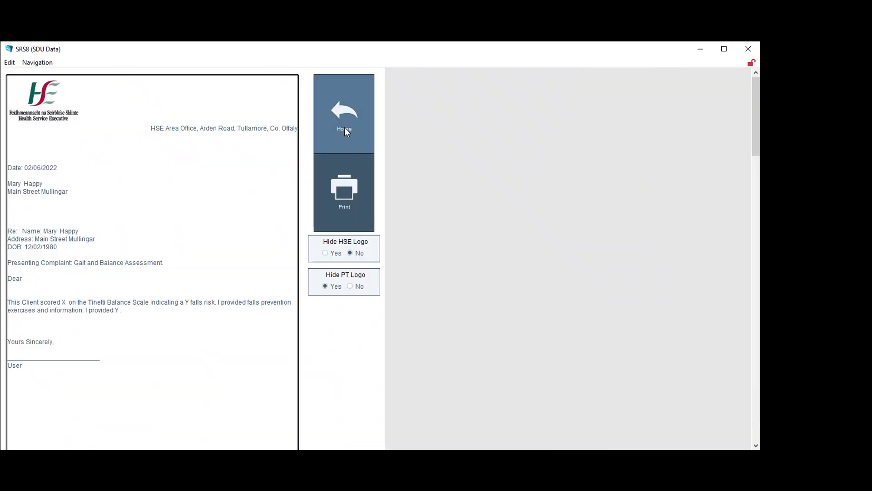
left_click(346, 121)
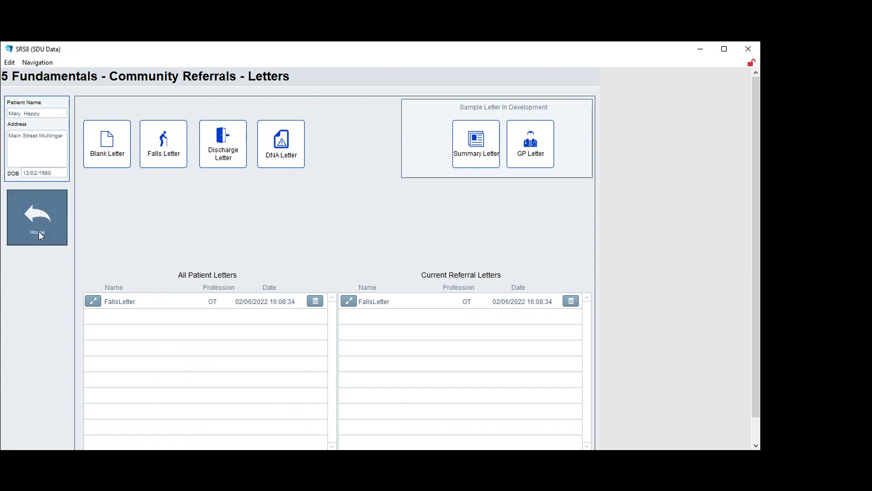
left_click(34, 216)
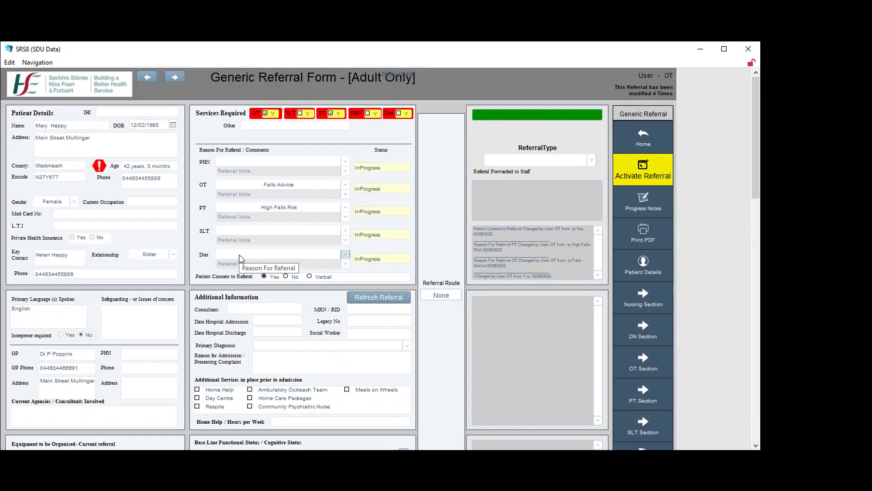
Scroll through the Generic Referral Form reviewing the OT and PT services and their reasons
scroll(465, 296, "down", 1)
scroll(465, 298, "down", 9)
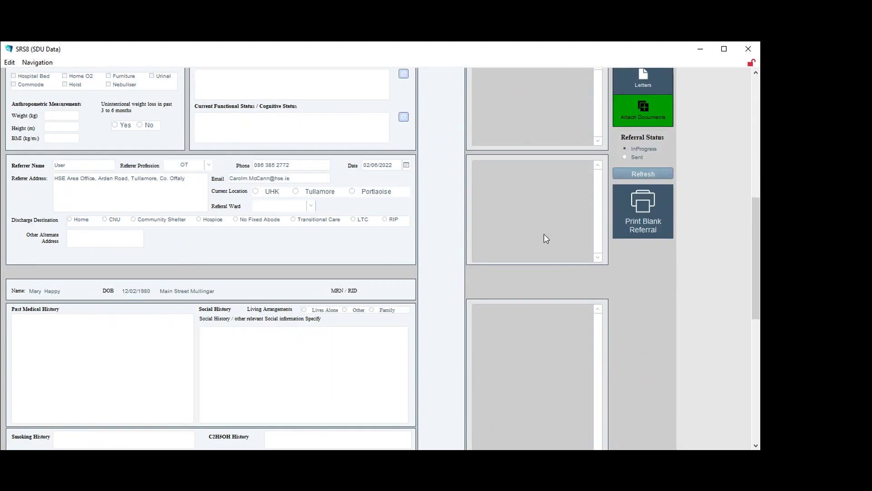
scroll(533, 249, "up", 4)
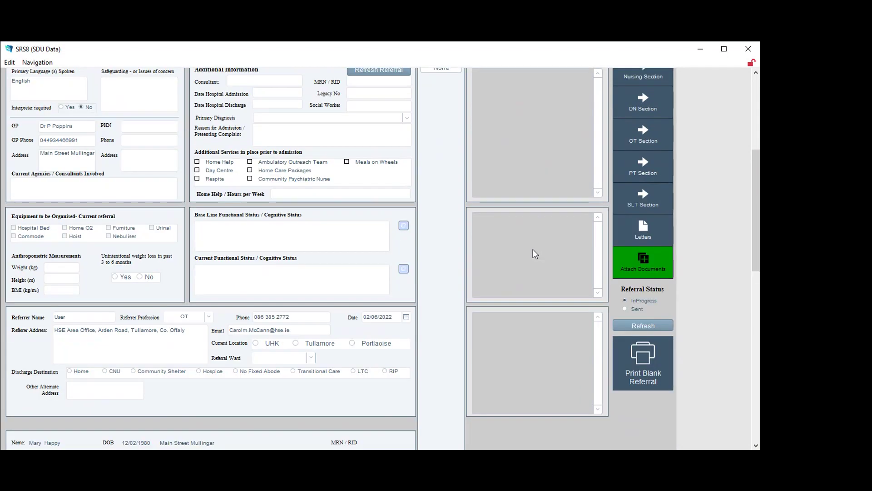
scroll(533, 249, "down", 2)
scroll(533, 249, "up", 2)
scroll(533, 253, "down", 1)
scroll(533, 253, "up", 1)
scroll(533, 254, "up", 1)
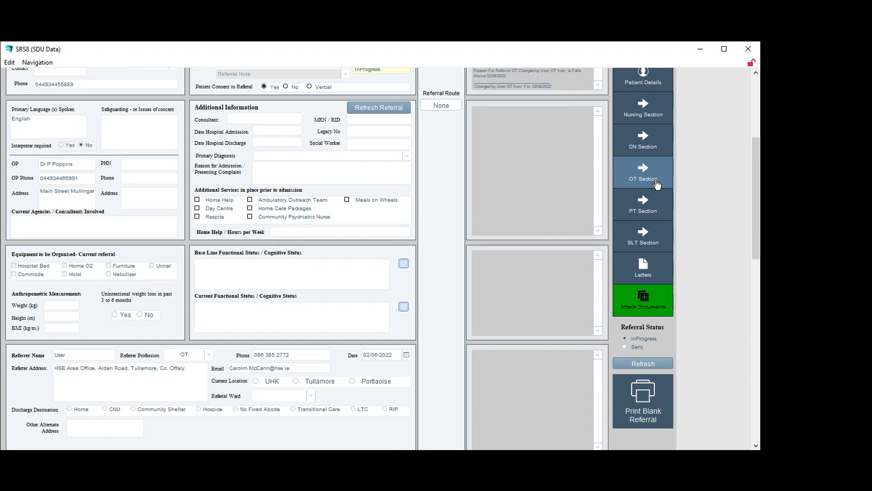
scroll(657, 184, "down", 1)
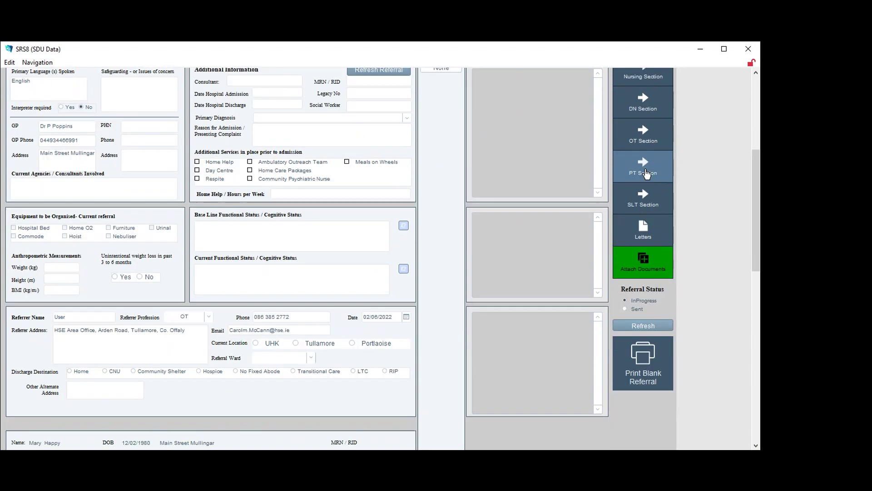
scroll(647, 173, "down", 1)
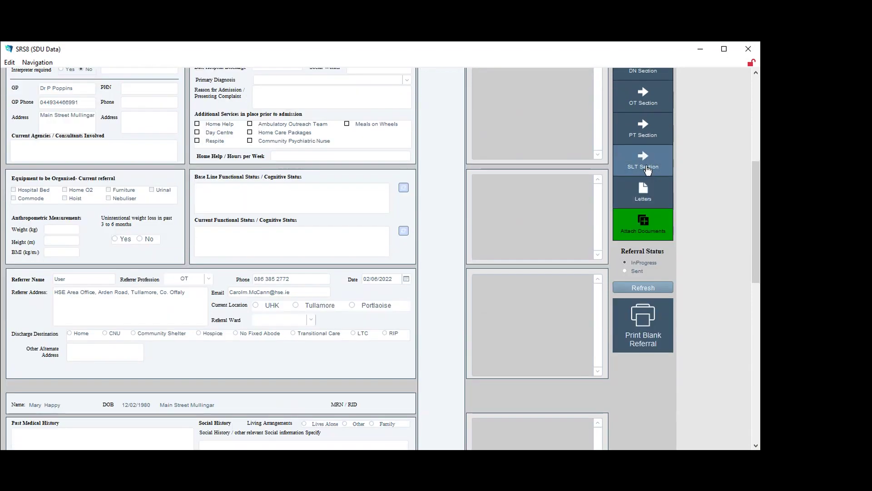
scroll(647, 170, "up", 3)
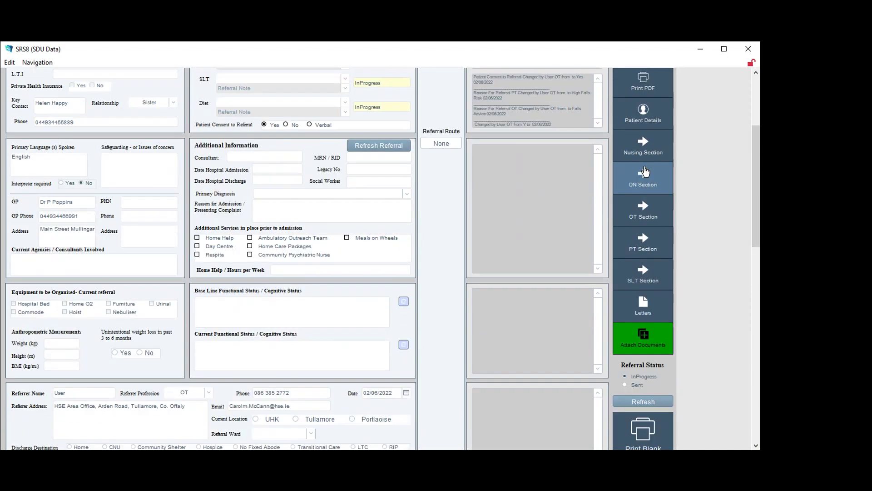
scroll(645, 171, "up", 1)
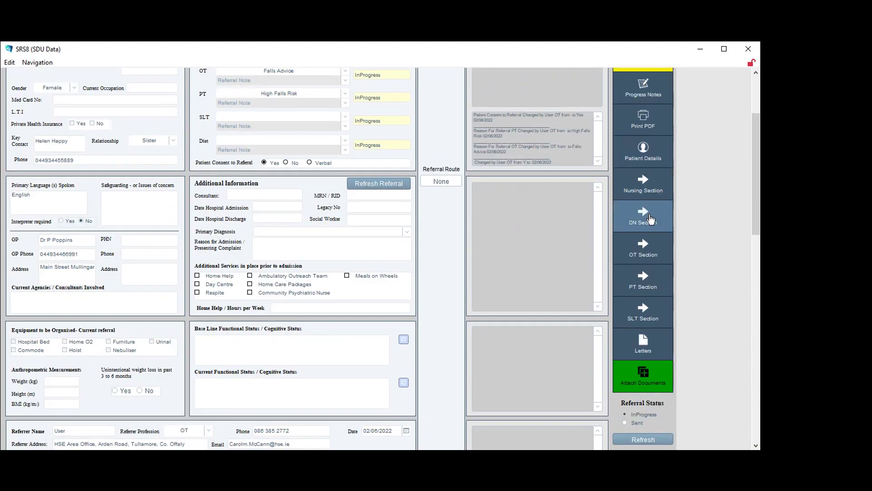
scroll(468, 212, "up", 3)
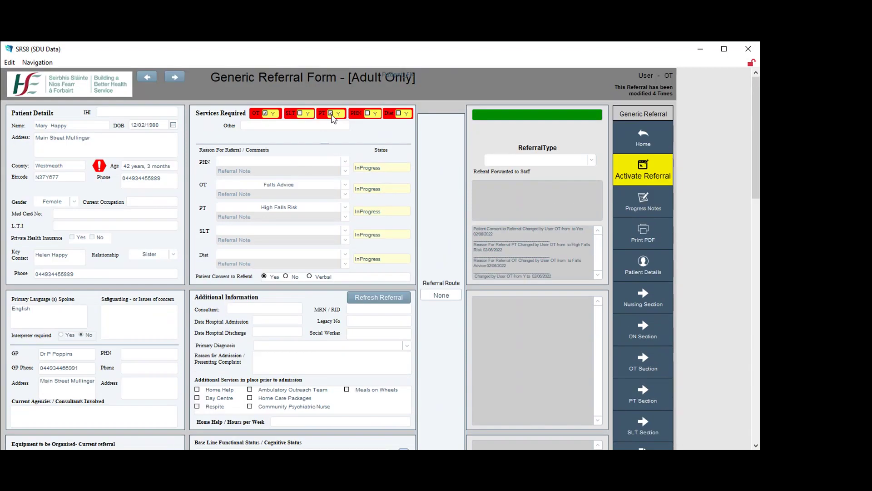
scroll(652, 164, "down", 4)
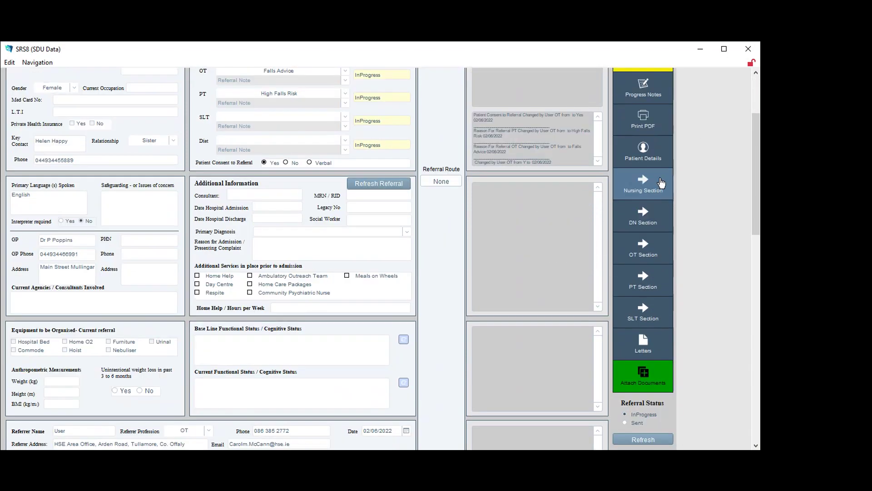
left_click(653, 220)
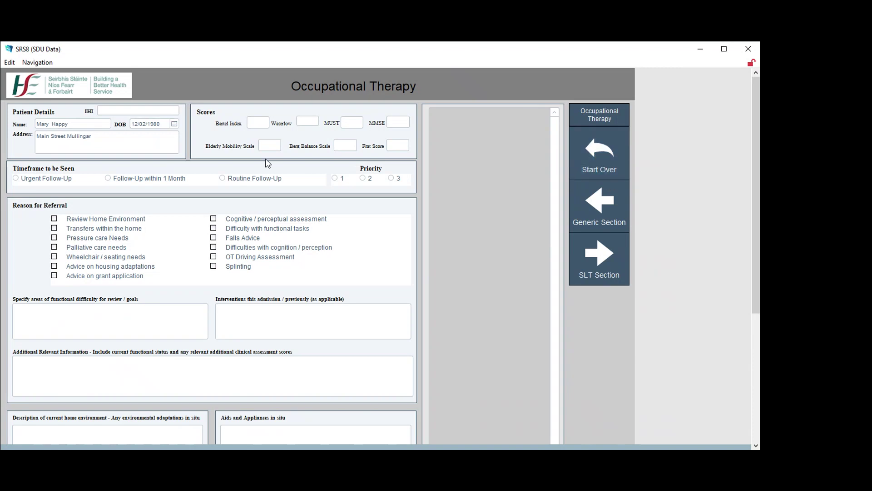
left_click(597, 161)
scroll(659, 200, "down", 5)
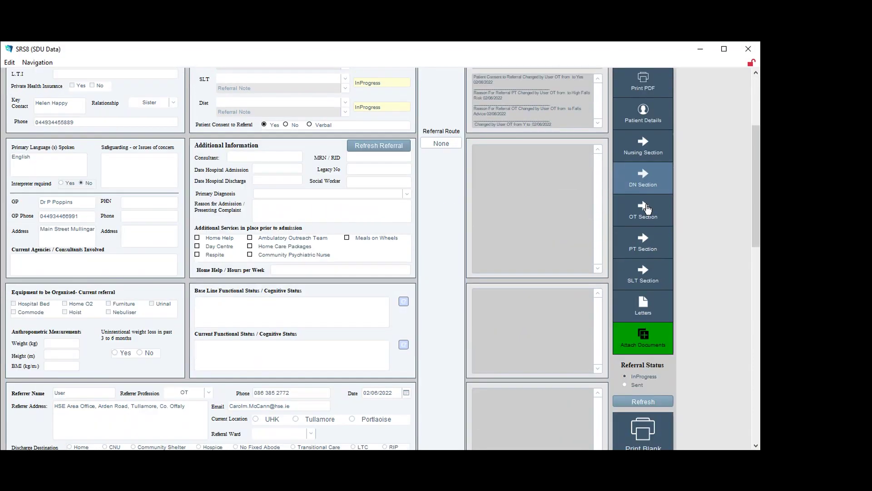
Tick Wheelchair Dependent under Mobility in the PT Section and return to the form
scroll(657, 200, "down", 2)
left_click(651, 174)
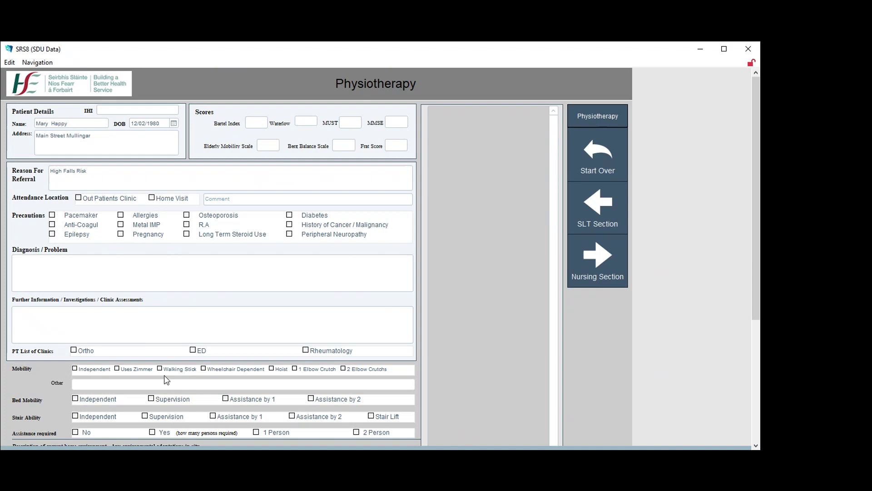
left_click(203, 369)
scroll(220, 401, "down", 3)
scroll(218, 400, "up", 3)
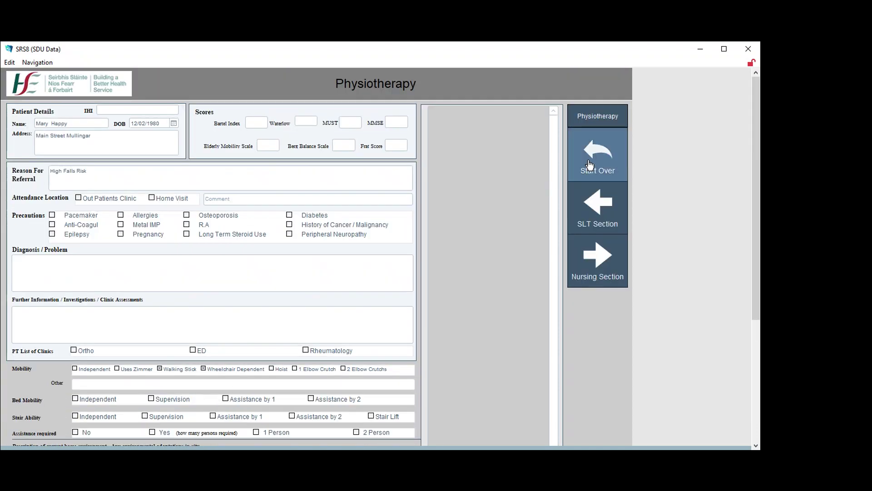
left_click(591, 164)
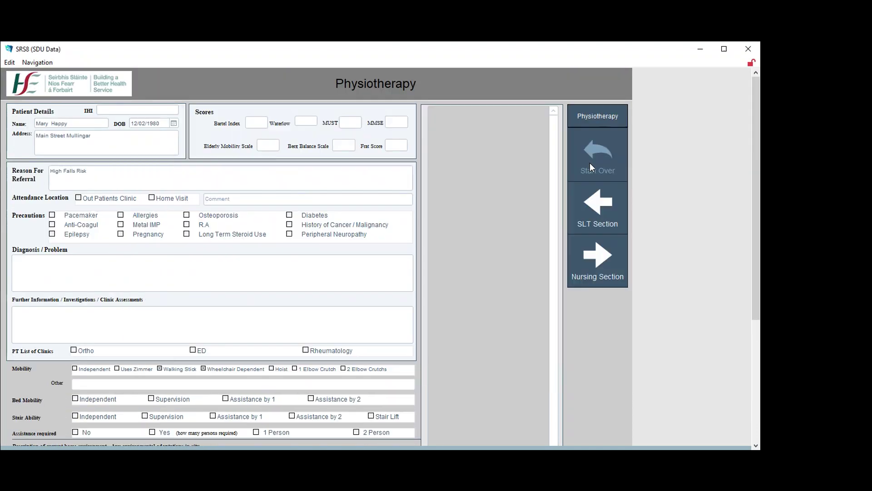
Reopen the PT Section to verify Wheelchair Dependent is saved, then go back
scroll(546, 259, "down", 5)
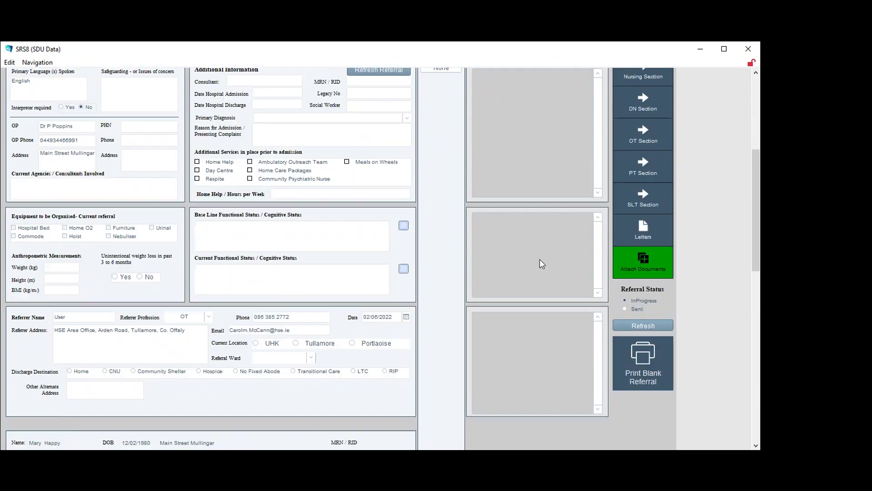
scroll(541, 261, "down", 4)
scroll(539, 260, "up", 5)
scroll(537, 260, "down", 3)
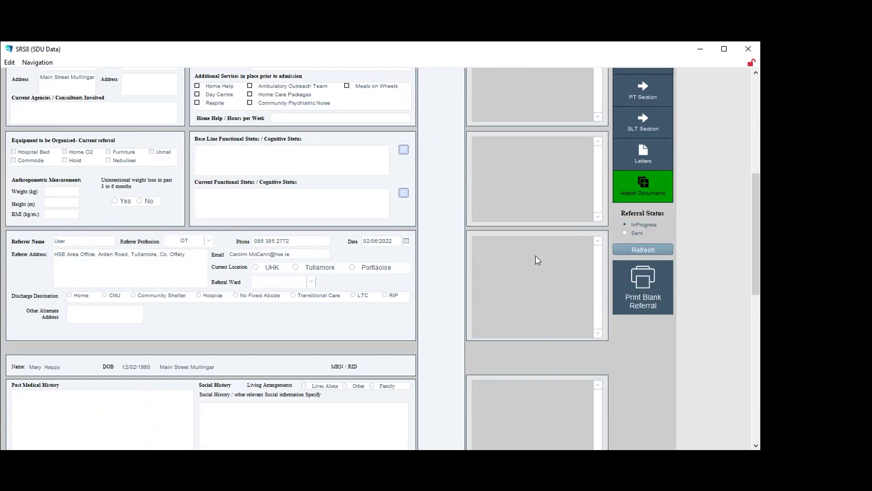
left_click(636, 97)
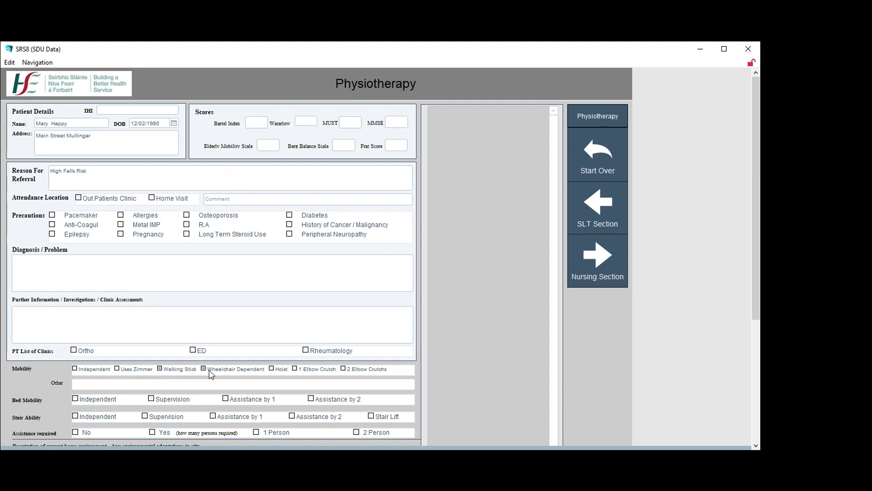
left_click(583, 146)
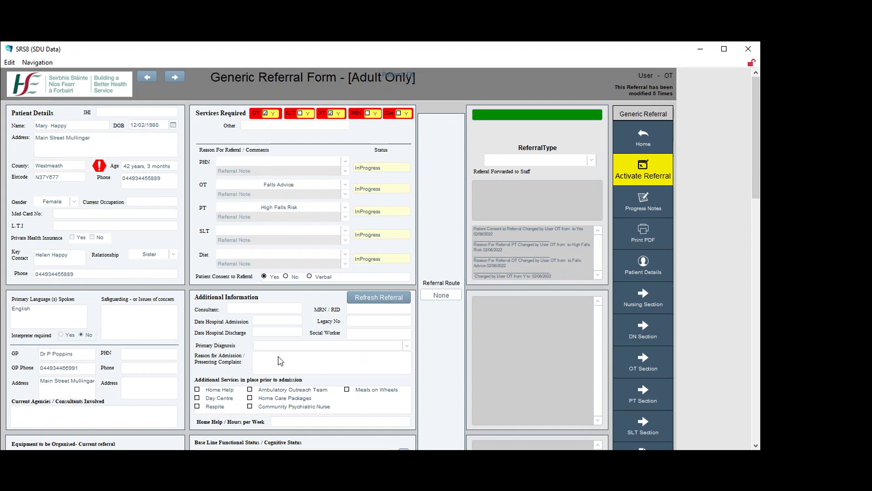
Choose GP Manual Referral from the ReferralType dropdown
scroll(280, 359, "down", 3)
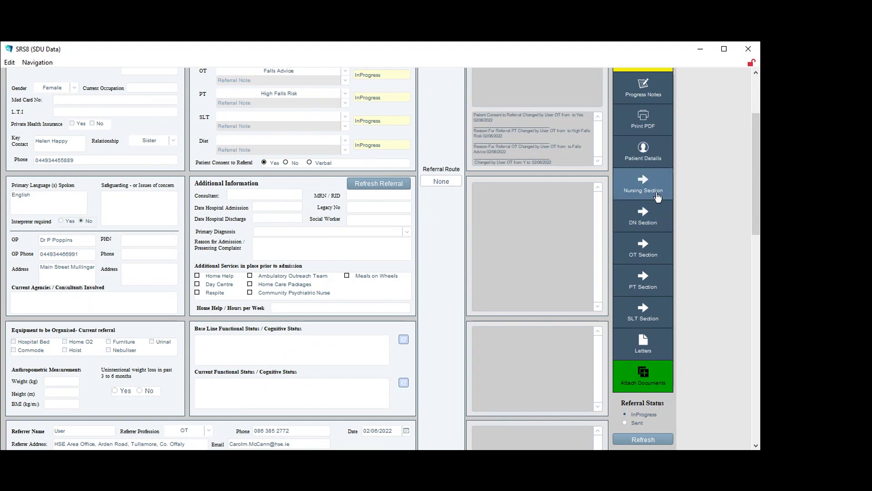
scroll(655, 198, "down", 2)
scroll(655, 198, "down", 1)
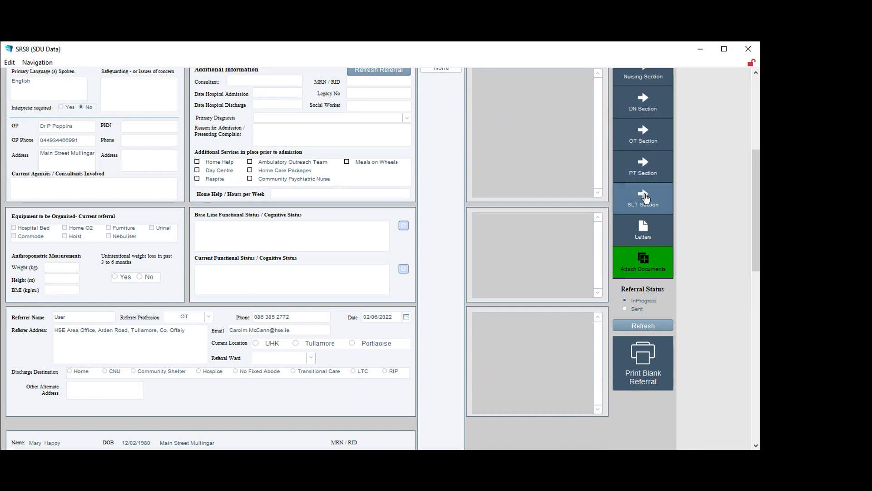
scroll(648, 209, "down", 1)
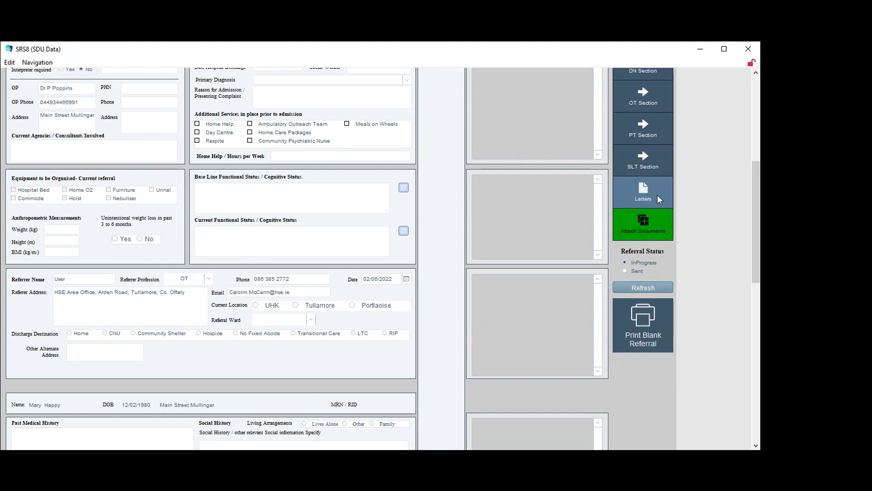
scroll(565, 187, "up", 7)
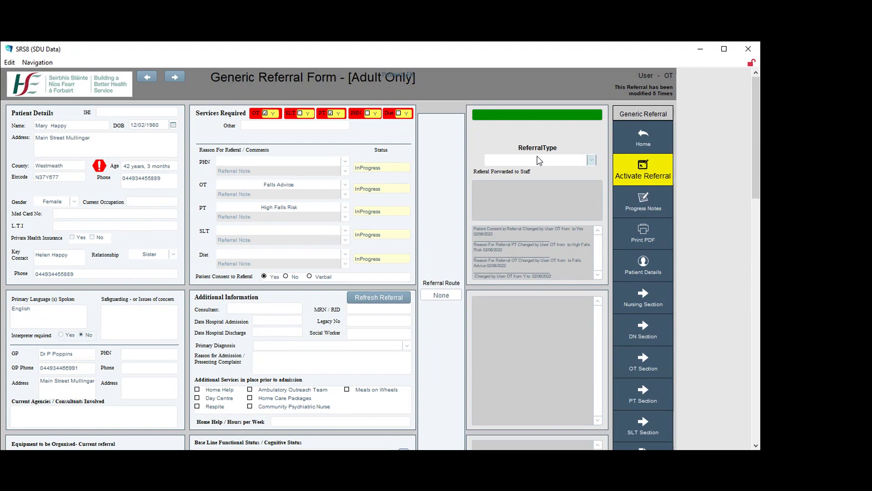
left_click(593, 160)
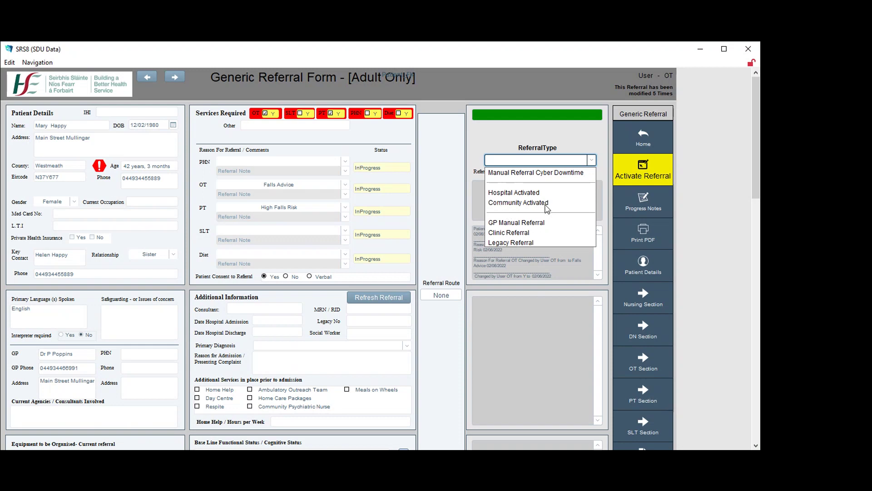
left_click(530, 224)
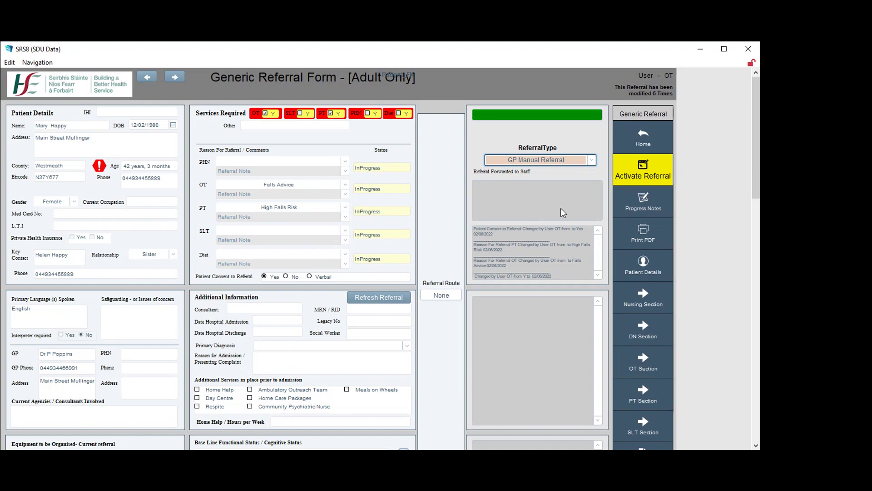
scroll(533, 196, "down", 5)
scroll(533, 196, "up", 4)
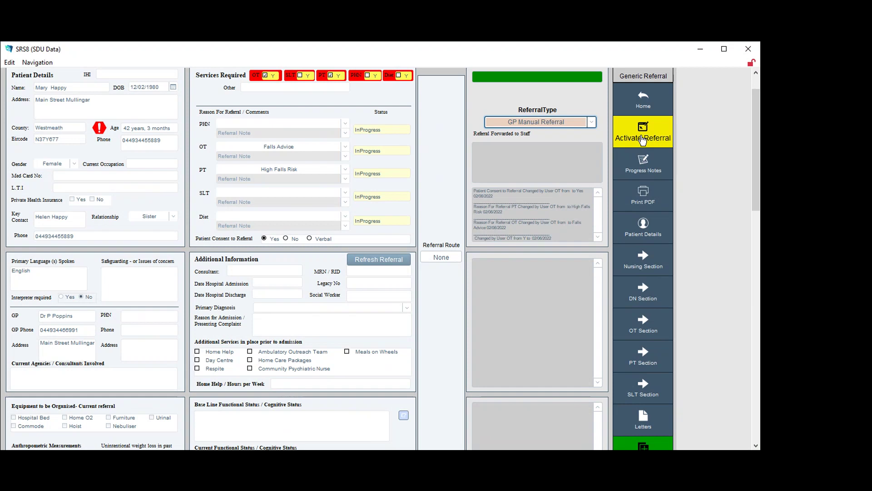
Activate the referral and confirm with Yes
left_click(643, 138)
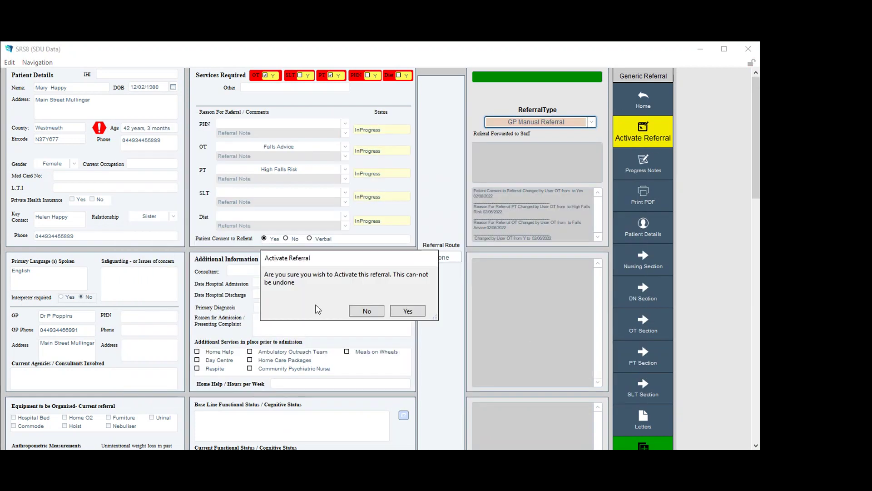
left_click(407, 311)
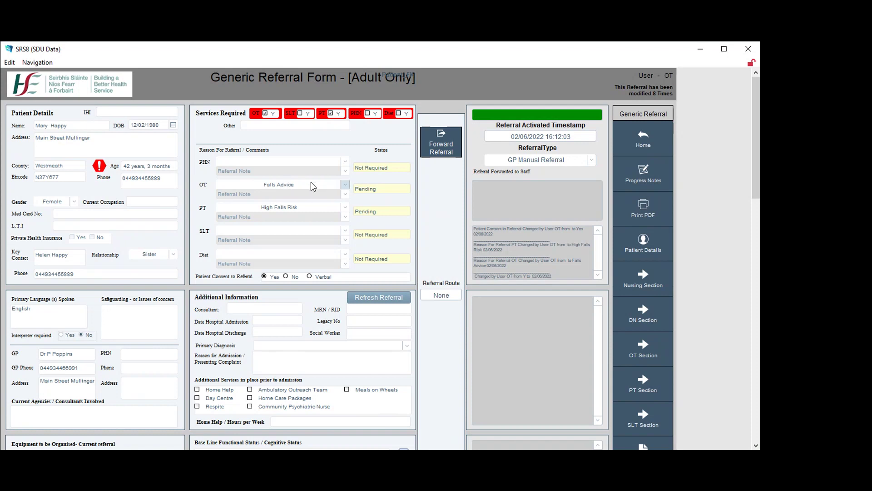
scroll(586, 233, "down", 3)
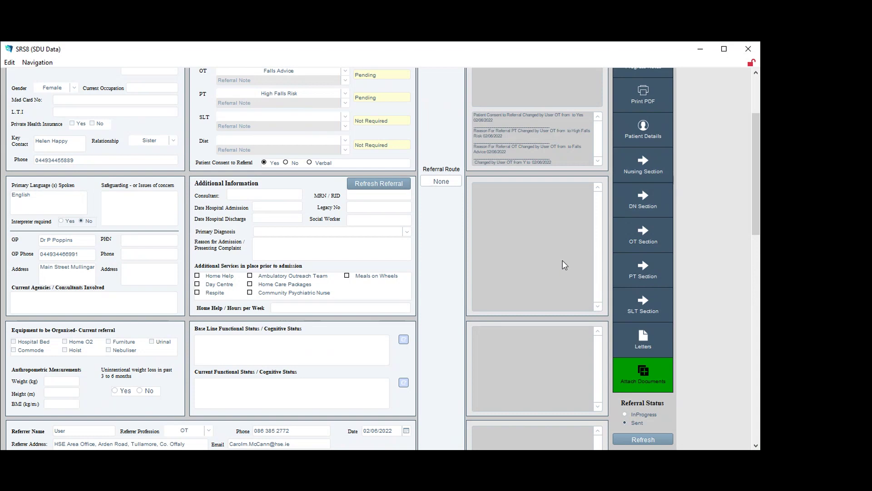
scroll(563, 261, "up", 3)
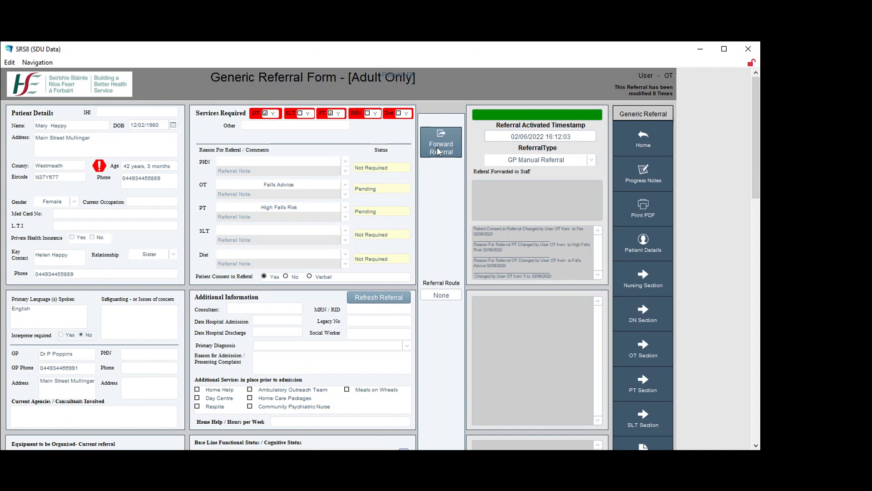
Filter the forwarding staff list to Mullingar and SLT, then forward the referral to that SLT staff member
left_click(439, 151)
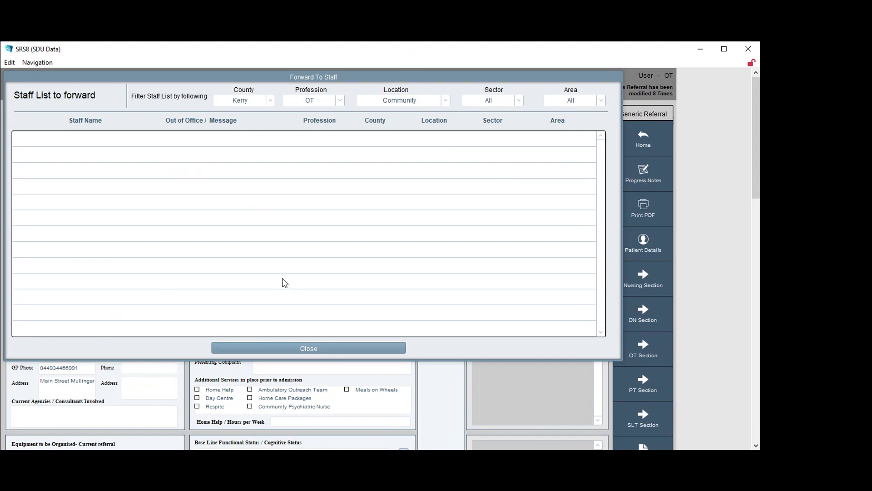
left_click(272, 101)
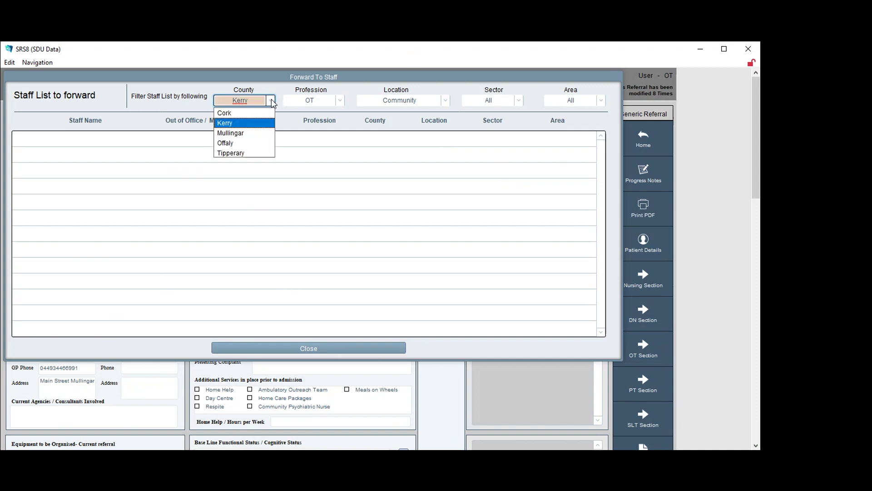
left_click(241, 133)
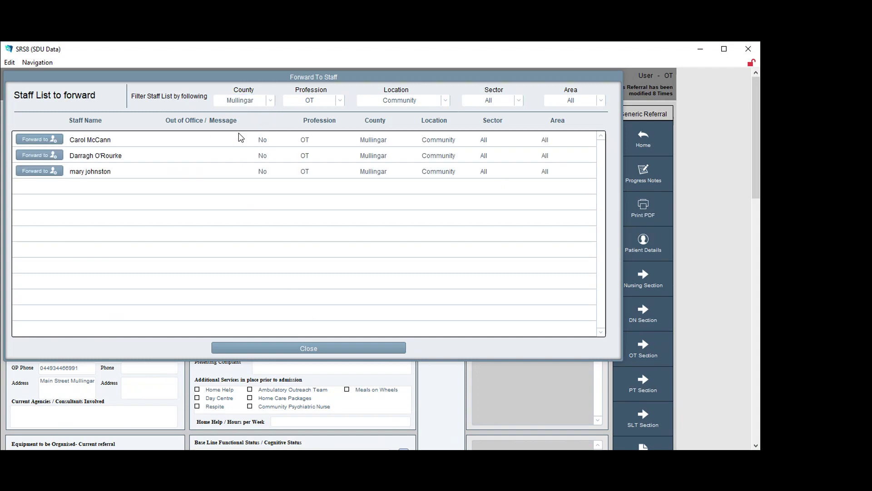
left_click(340, 100)
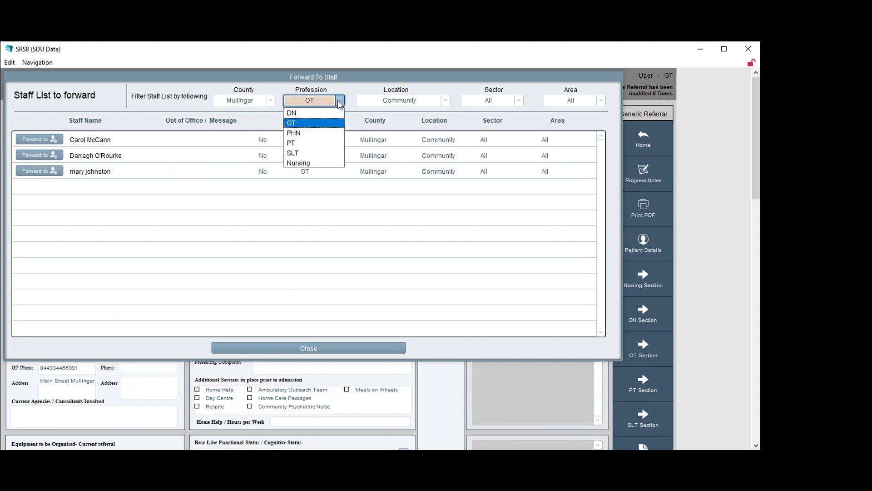
left_click(293, 153)
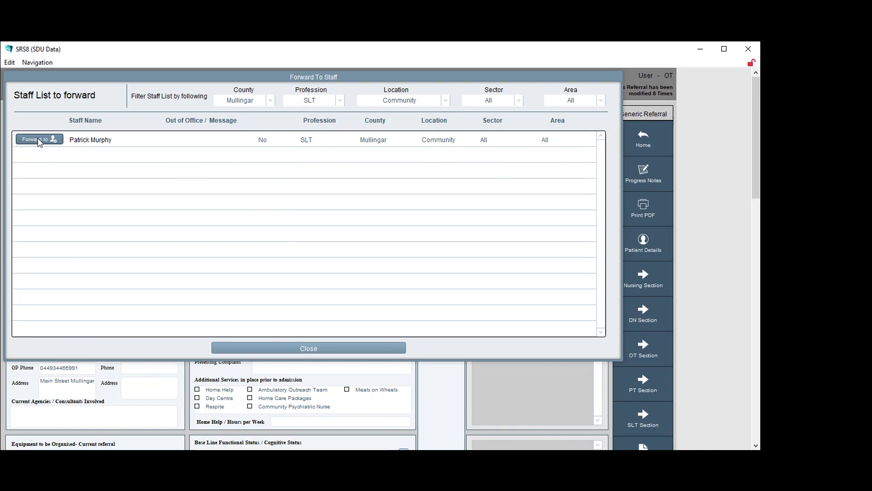
left_click(39, 140)
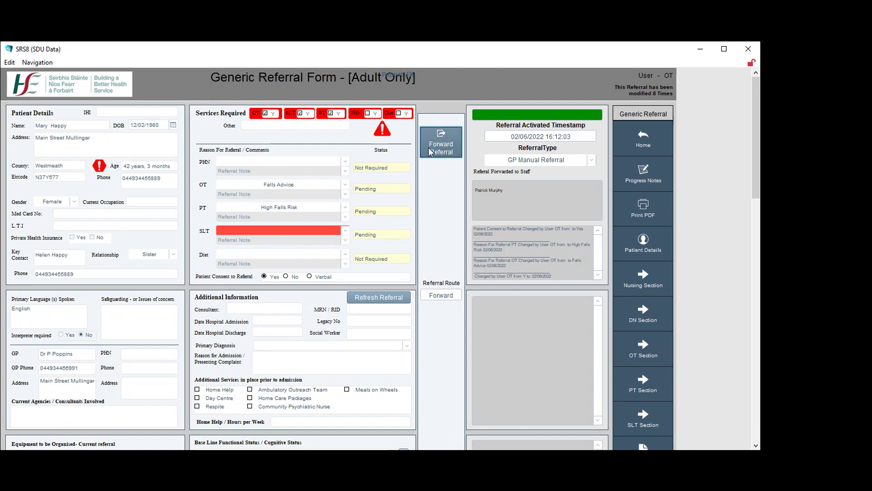
Choose Communication as the SLT referral reason, then reopen and close the Forward Referral staff list
left_click(346, 231)
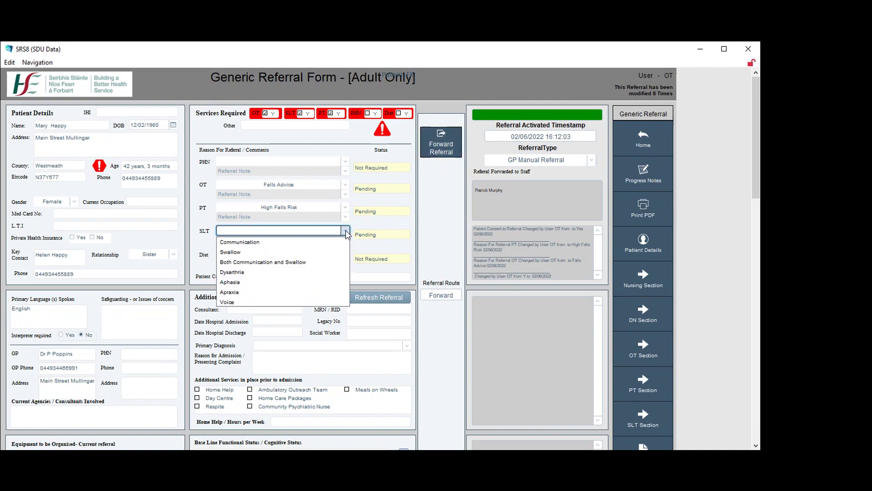
left_click(251, 247)
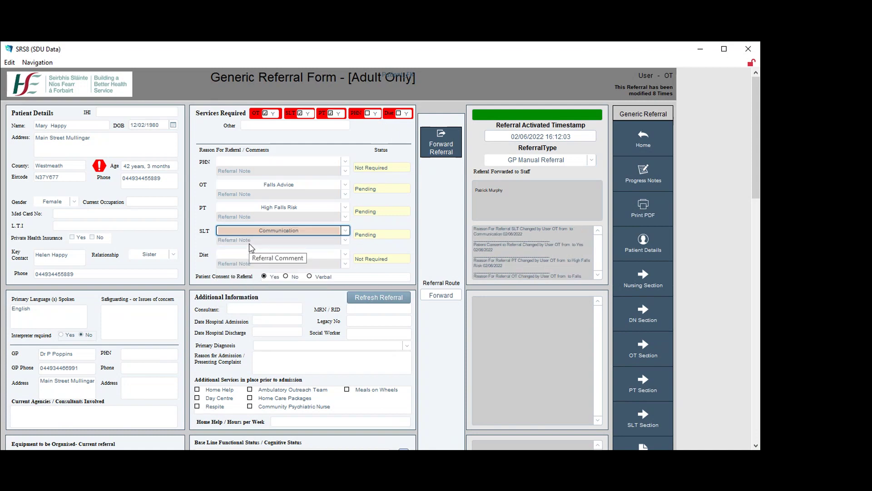
left_click(437, 145)
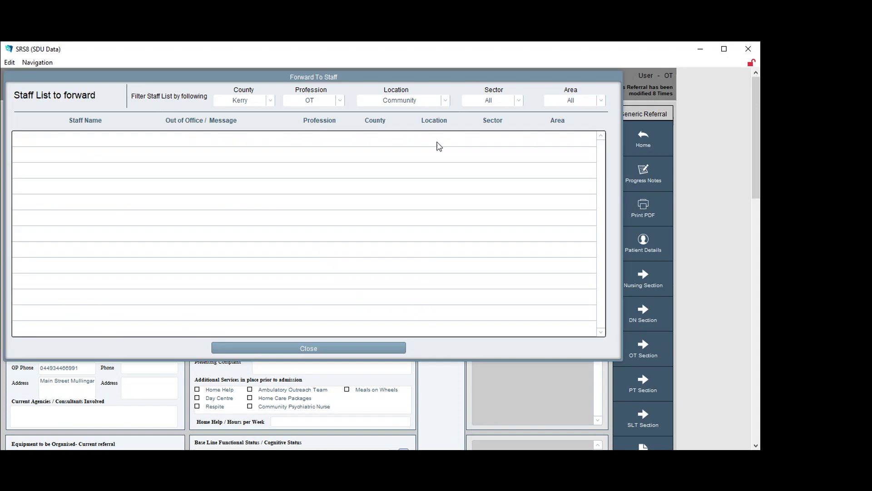
left_click(304, 347)
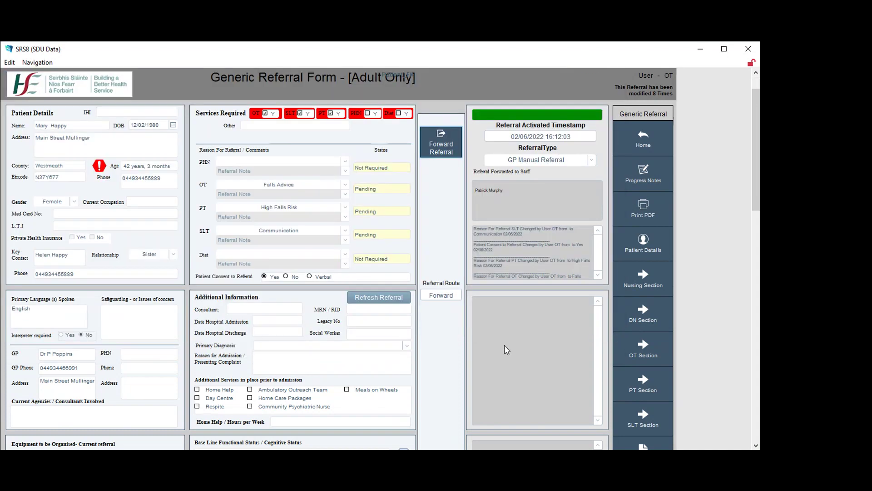
scroll(504, 345, "down", 3)
scroll(505, 345, "up", 3)
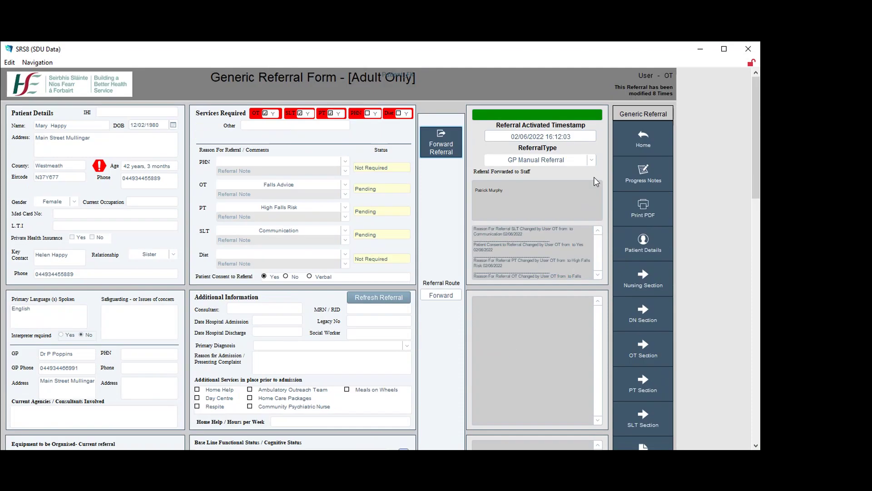
Go Home to Patient Details, then Home again to reach the OT Community Referrals dashboard
left_click(646, 145)
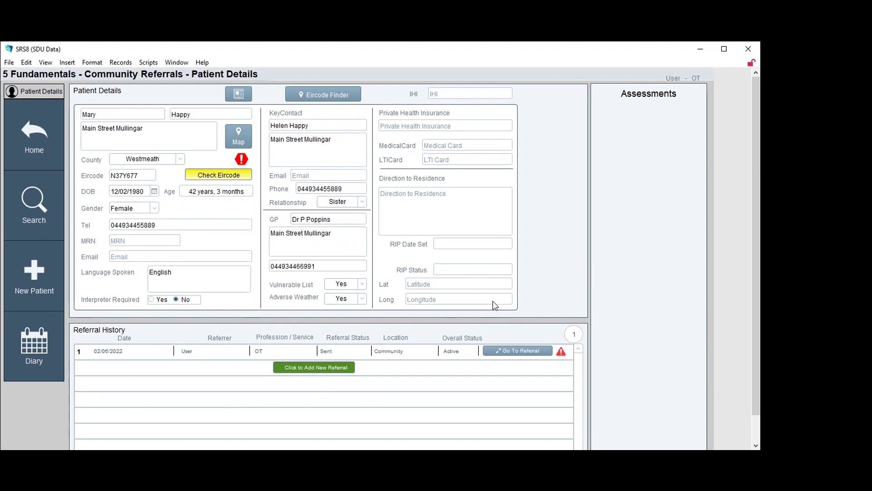
left_click(37, 148)
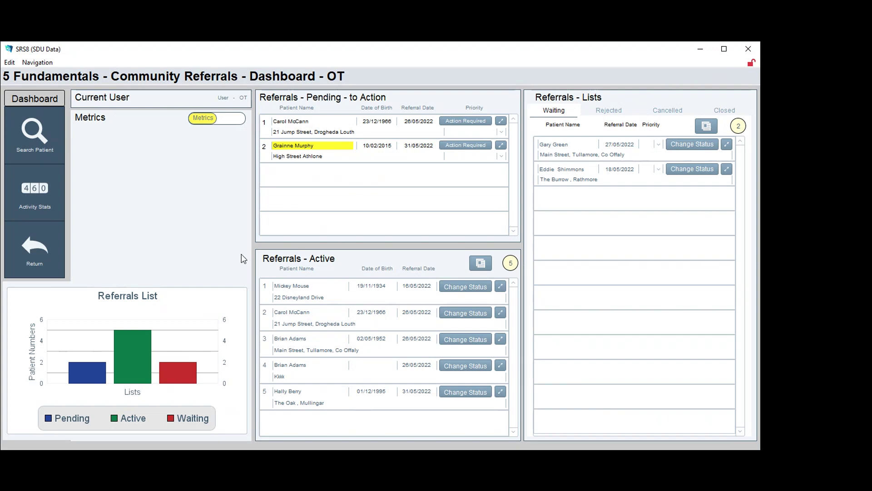
Return from the OT dashboard to the Navigational Menu and exit SRS8
left_click(39, 252)
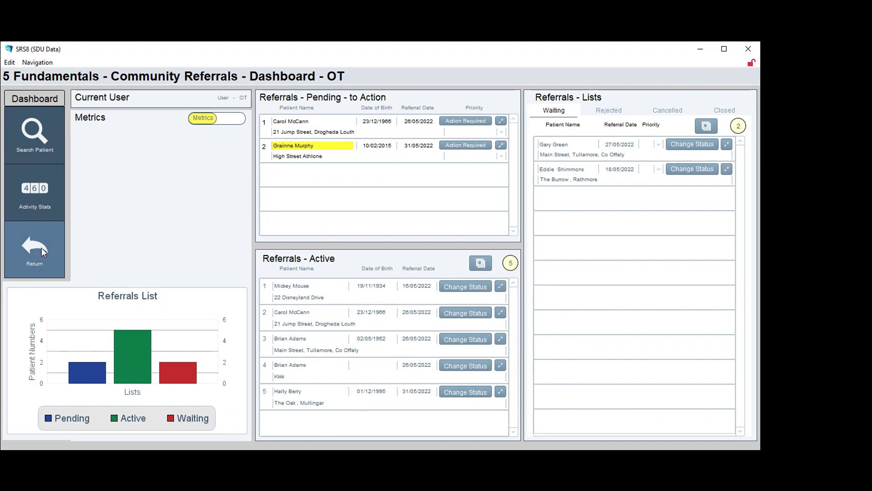
left_click(42, 247)
left_click(71, 437)
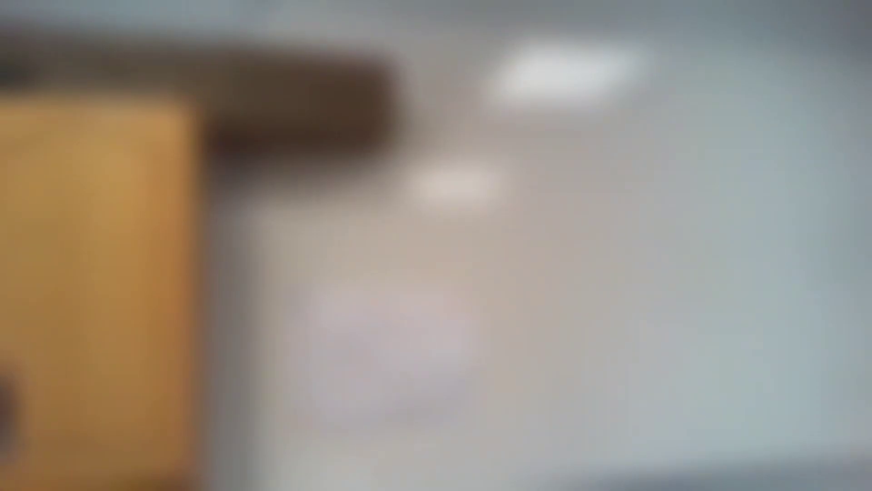
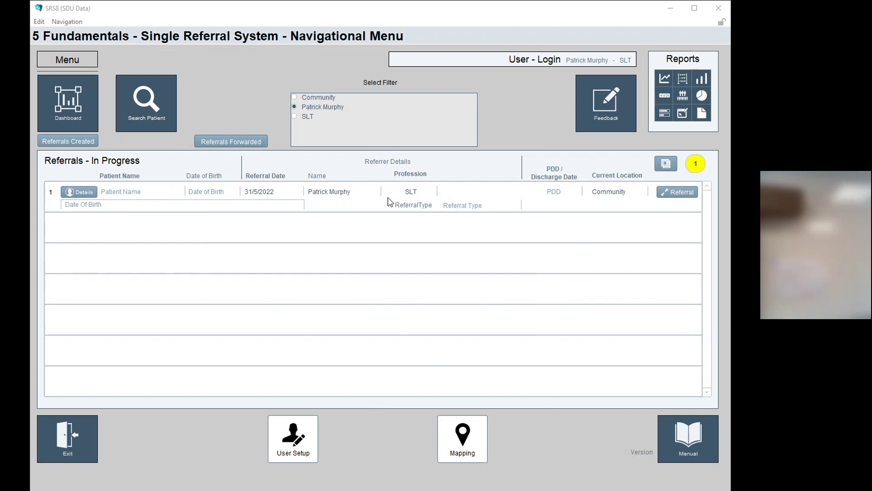
left_click(680, 194)
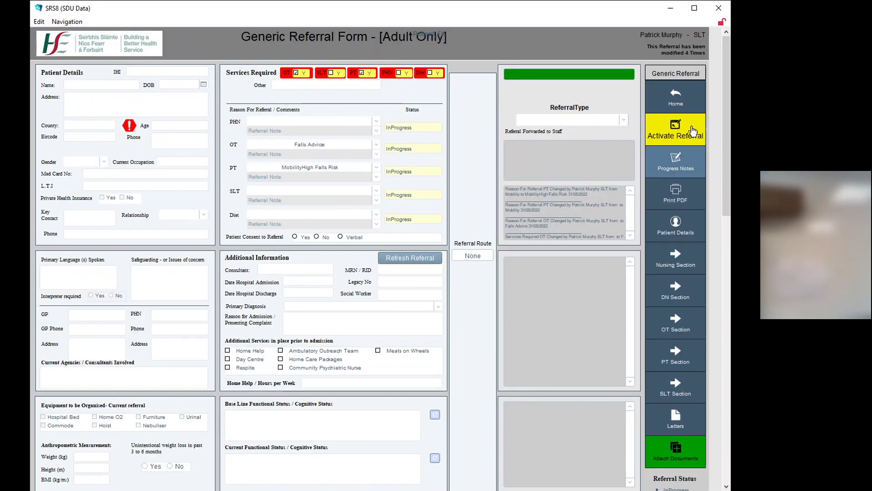
left_click(677, 96)
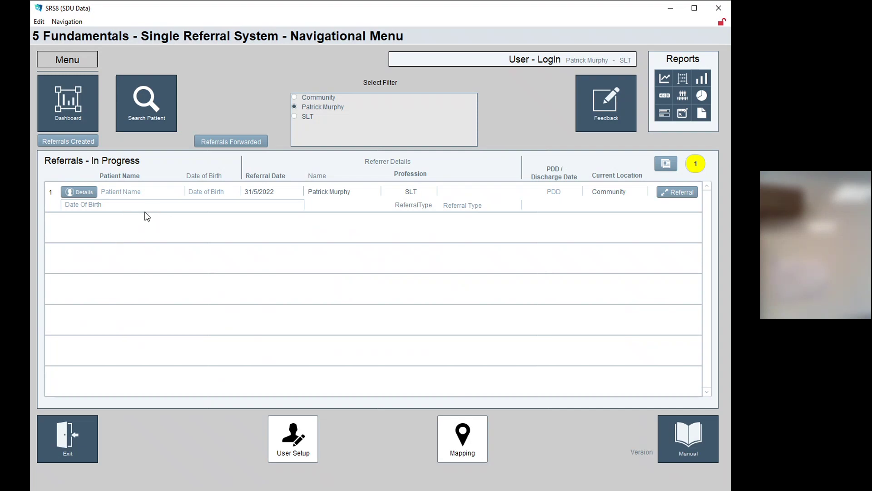
Open the Dashboard to show the SLT pending, active and waiting referral lists
left_click(73, 102)
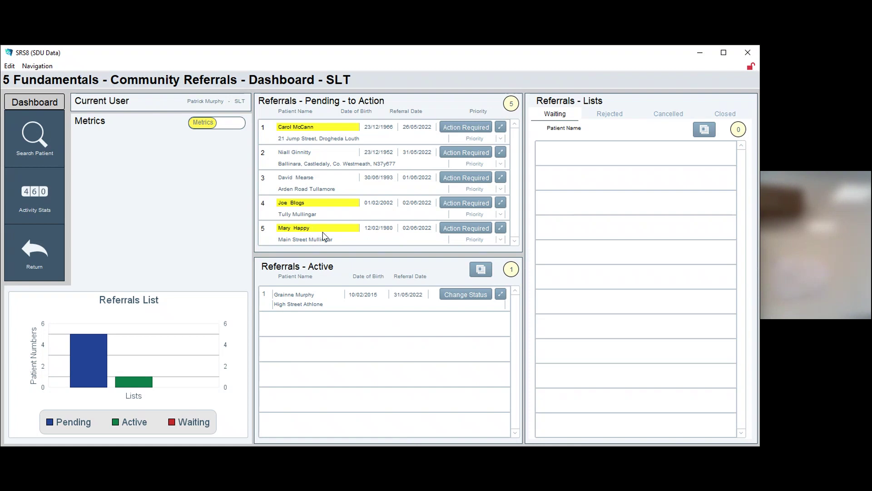
mouse_move(295, 234)
Open row 5's Generic Referral Form and scroll through its sections, showing status Sent from OT
left_click(502, 228)
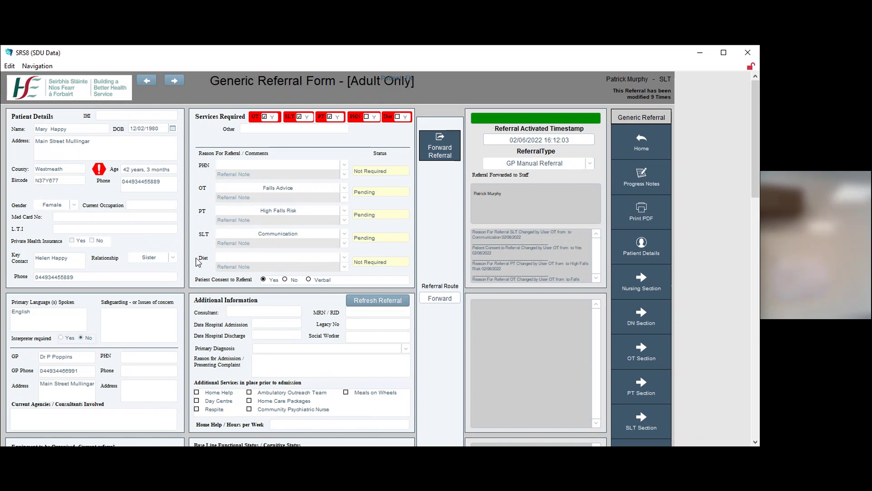
scroll(138, 328, "down", 3)
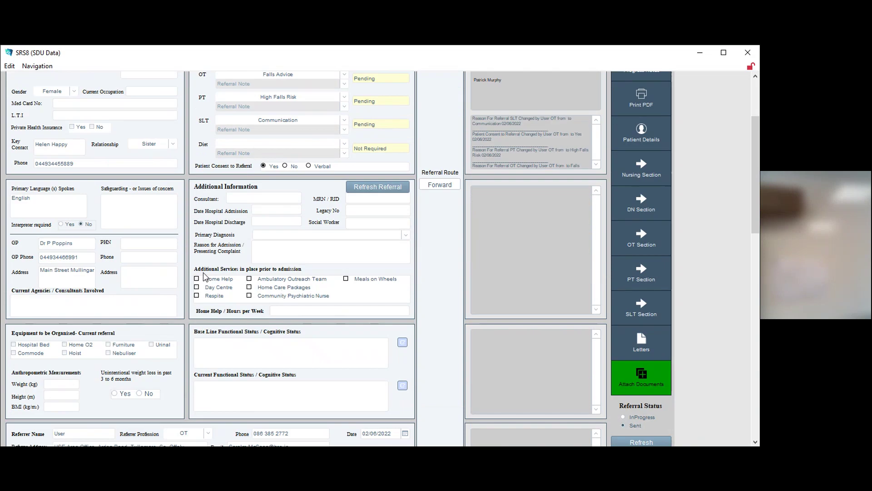
scroll(203, 272, "down", 3)
scroll(205, 287, "down", 6)
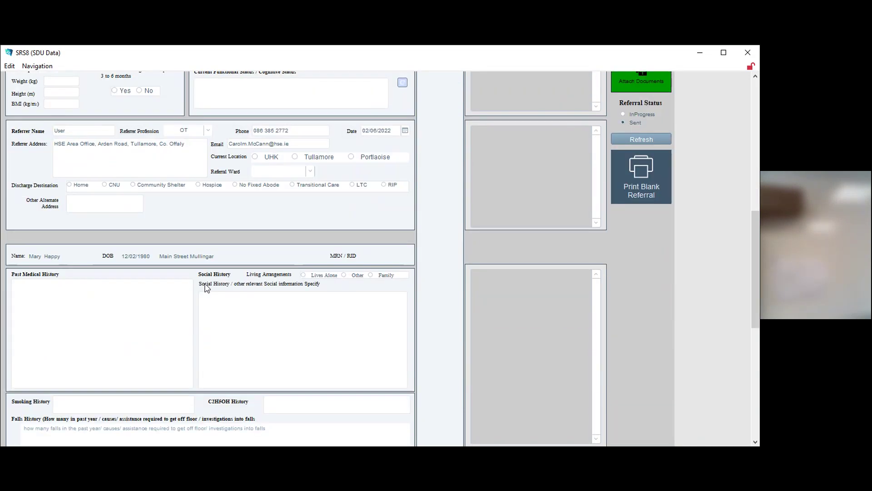
scroll(258, 289, "down", 5)
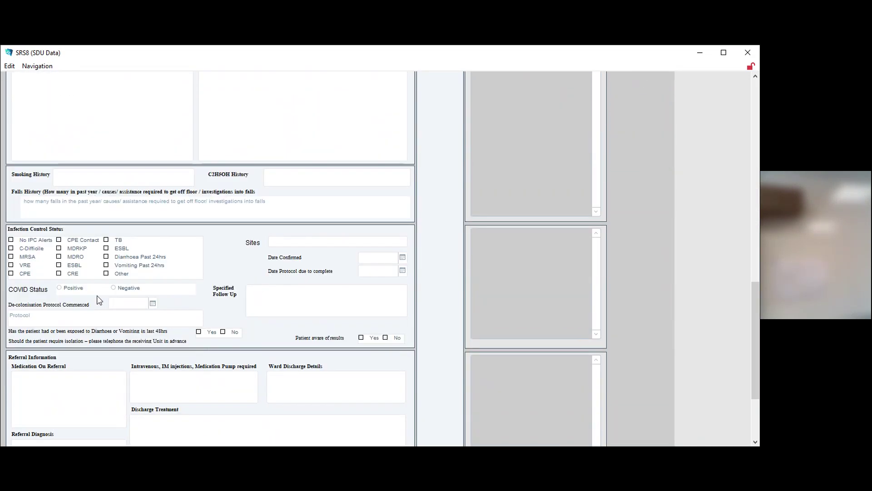
scroll(223, 269, "down", 3)
scroll(225, 269, "up", 6)
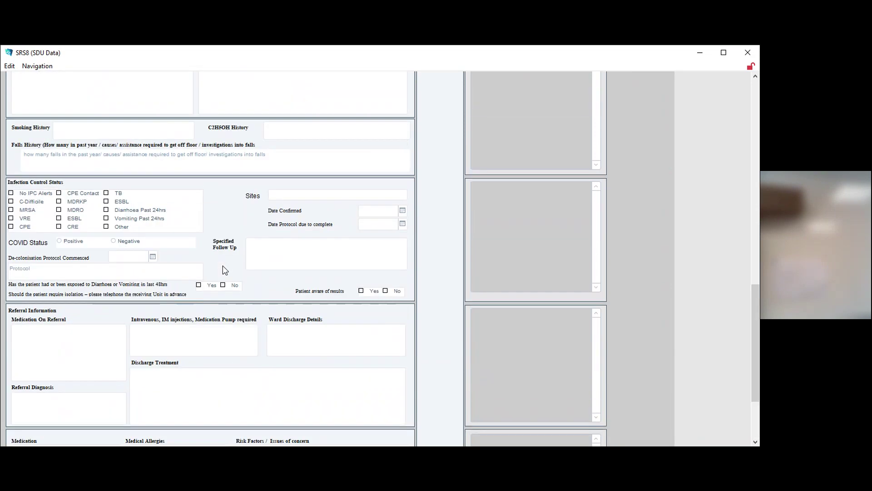
scroll(256, 267, "up", 3)
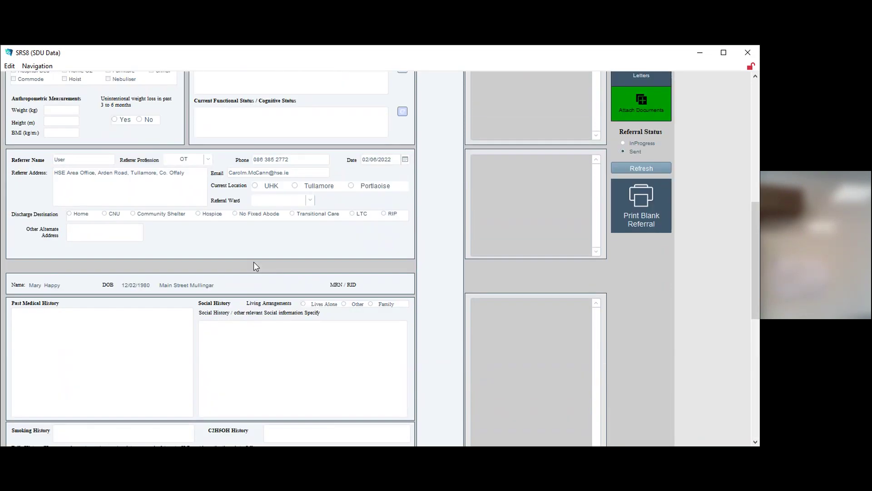
scroll(258, 270, "down", 5)
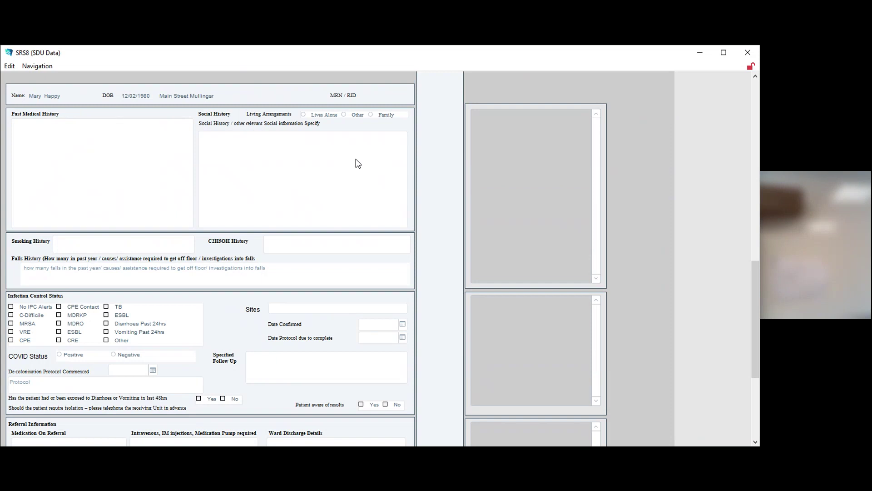
scroll(280, 268, "up", 6)
scroll(619, 204, "down", 5)
scroll(620, 202, "up", 9)
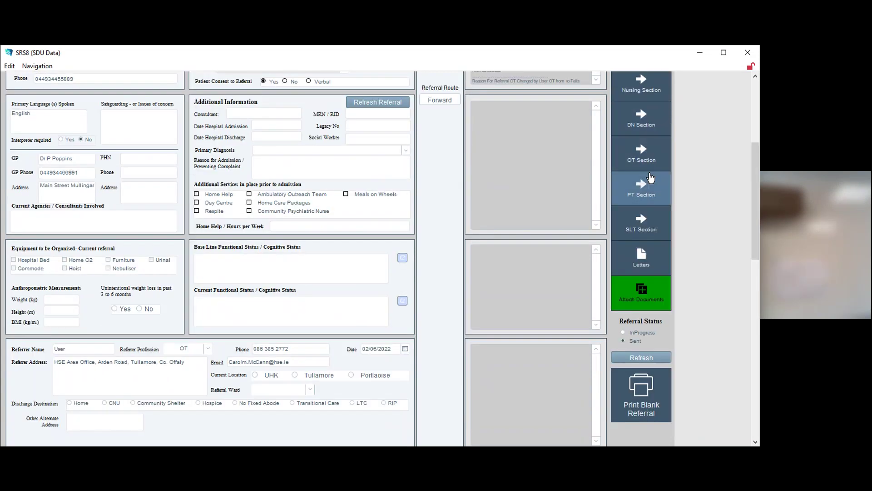
scroll(653, 200, "down", 1)
scroll(653, 198, "down", 2)
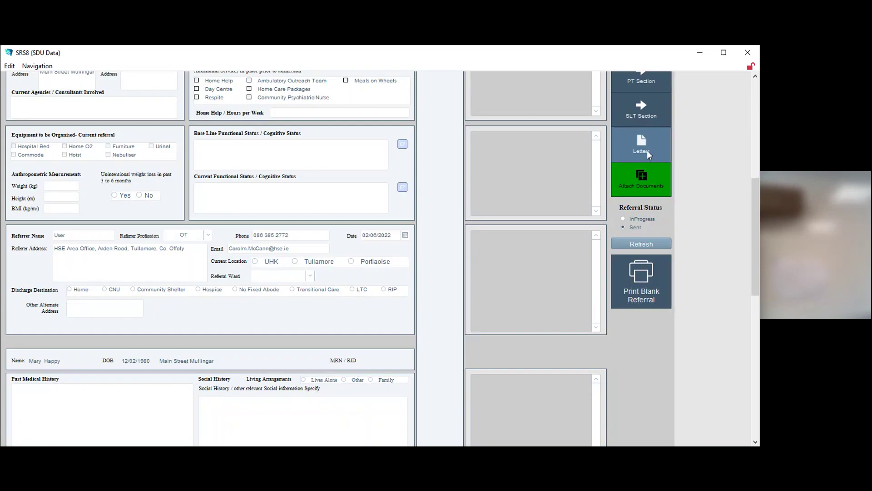
left_click(645, 148)
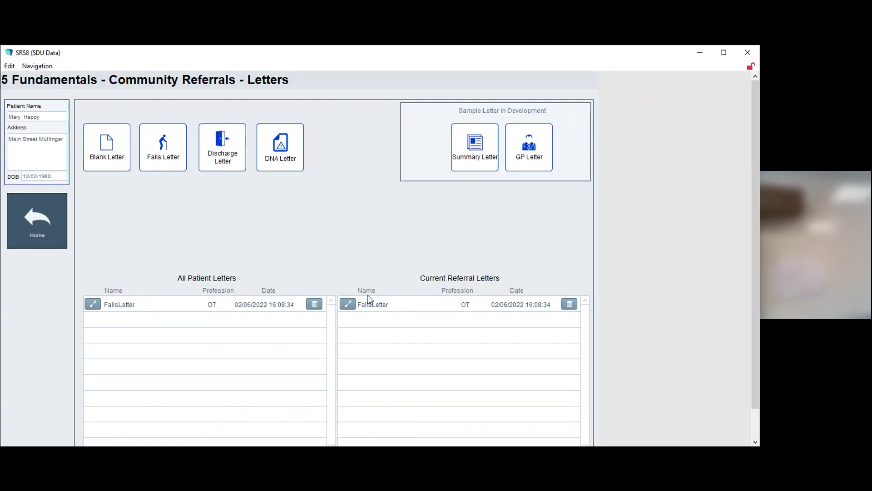
left_click(26, 215)
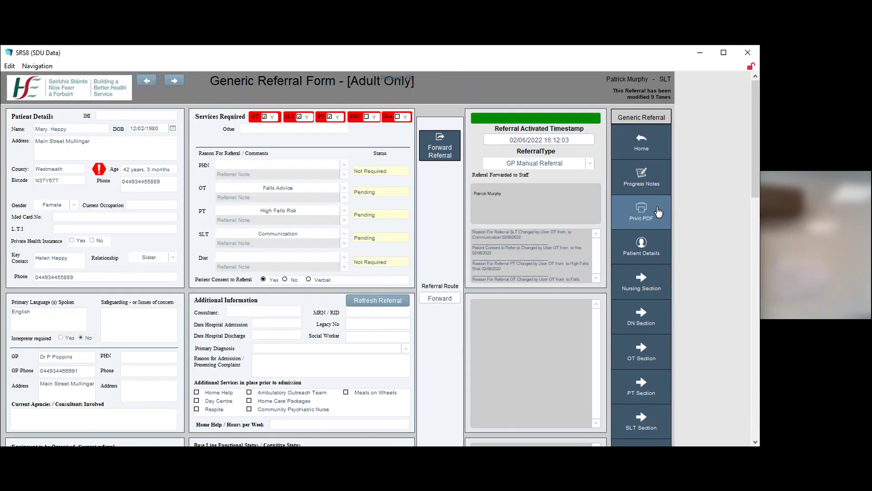
scroll(636, 227, "down", 9)
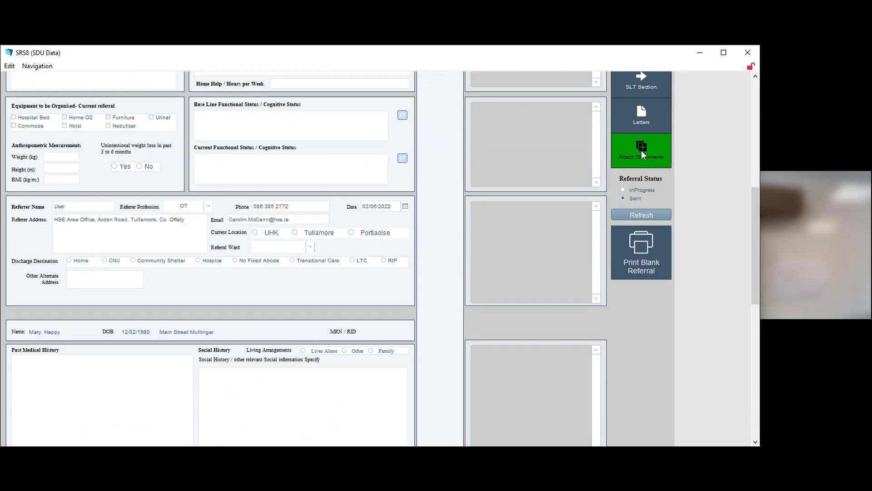
left_click(641, 151)
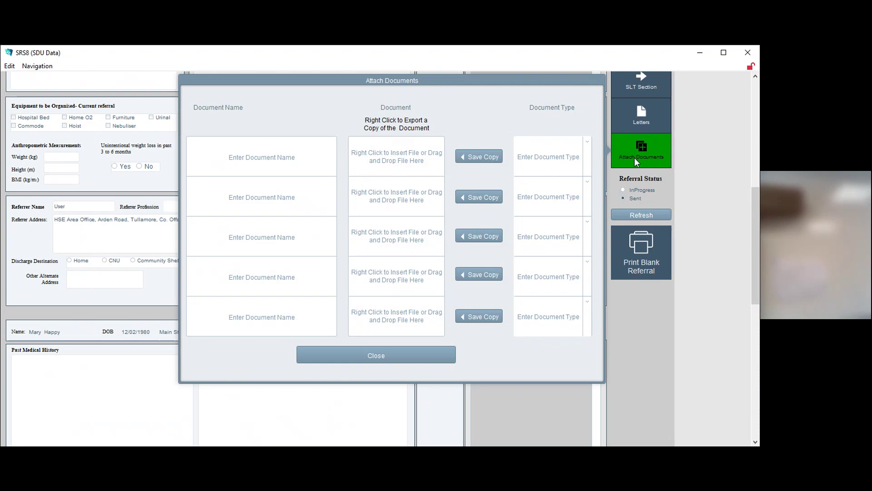
left_click(397, 359)
scroll(666, 163, "up", 2)
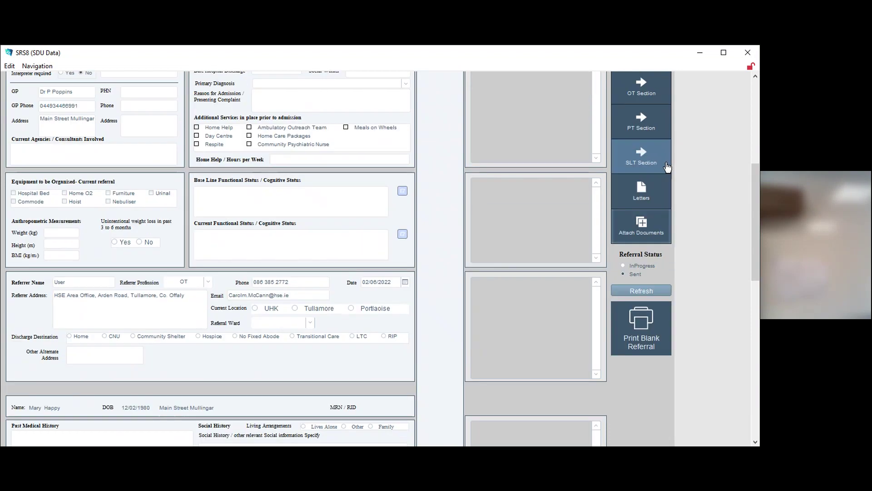
left_click(651, 165)
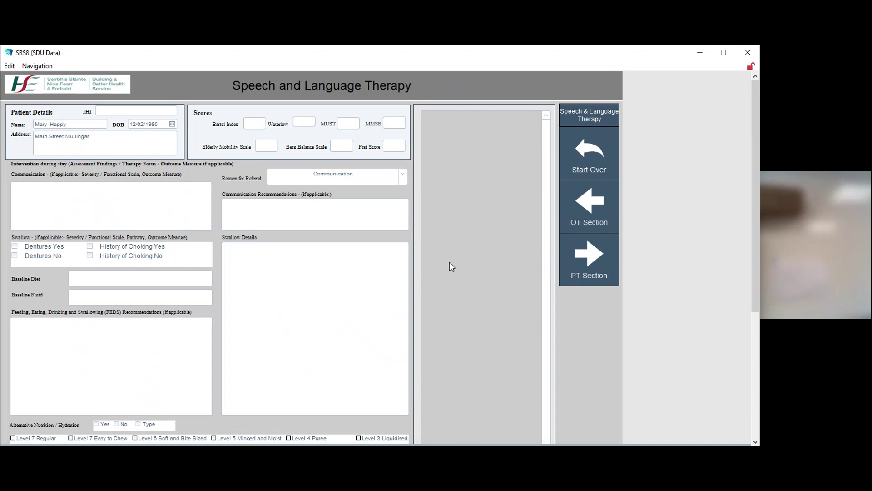
left_click(591, 163)
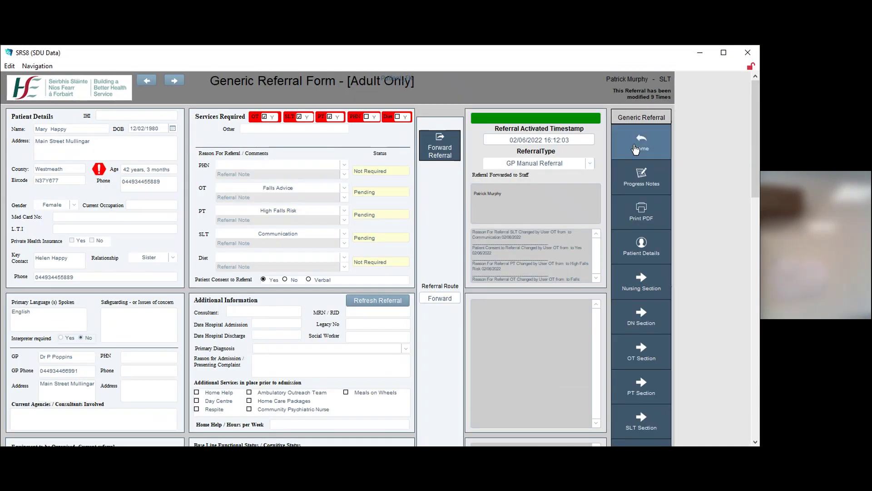
Return Home to the dashboard and activate the fifth pending 02/06/2022 referral
left_click(636, 144)
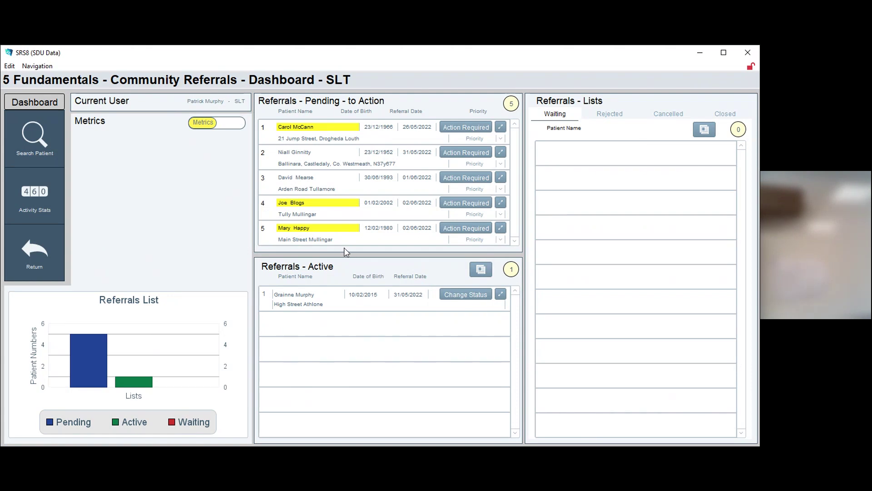
left_click(467, 227)
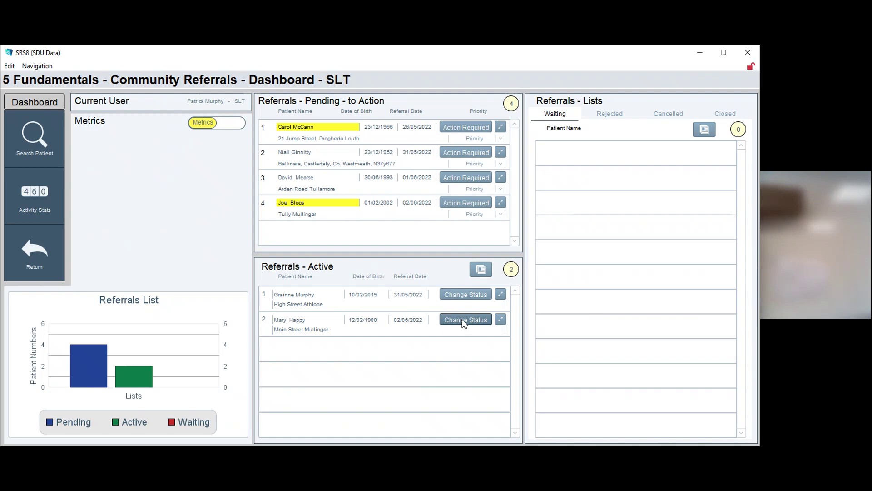
Set the second active 02/06/2022 referral's status to Closed
left_click(463, 322)
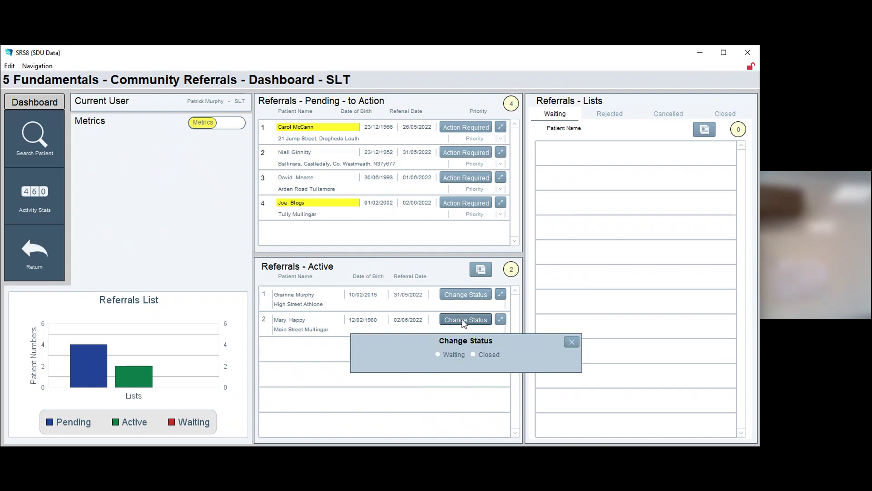
left_click(473, 353)
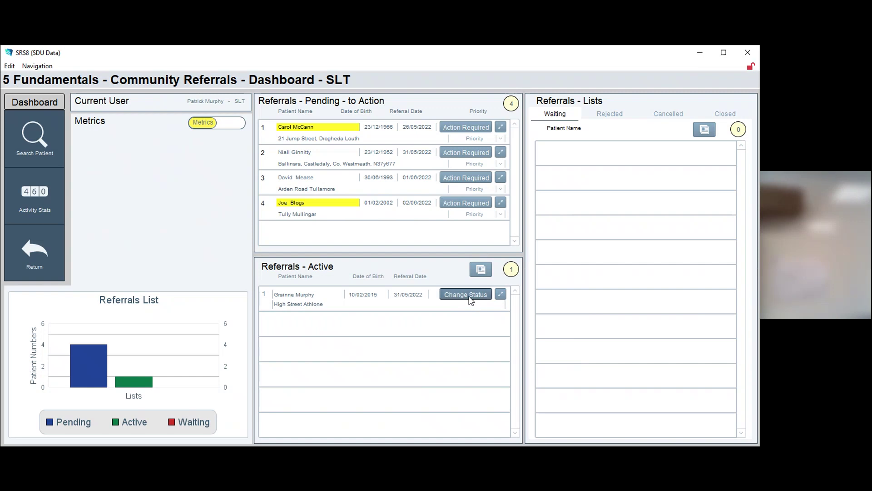
Change the 31/05/2022 active referral's status to Waiting
left_click(469, 299)
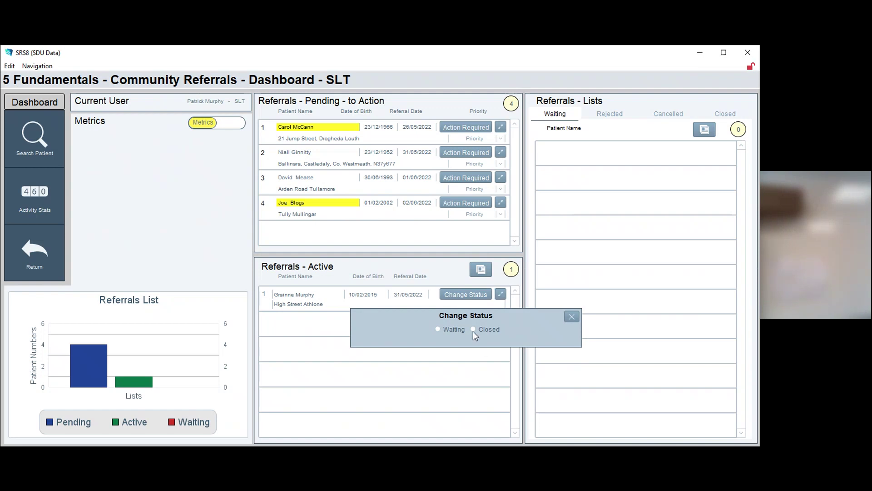
left_click(438, 329)
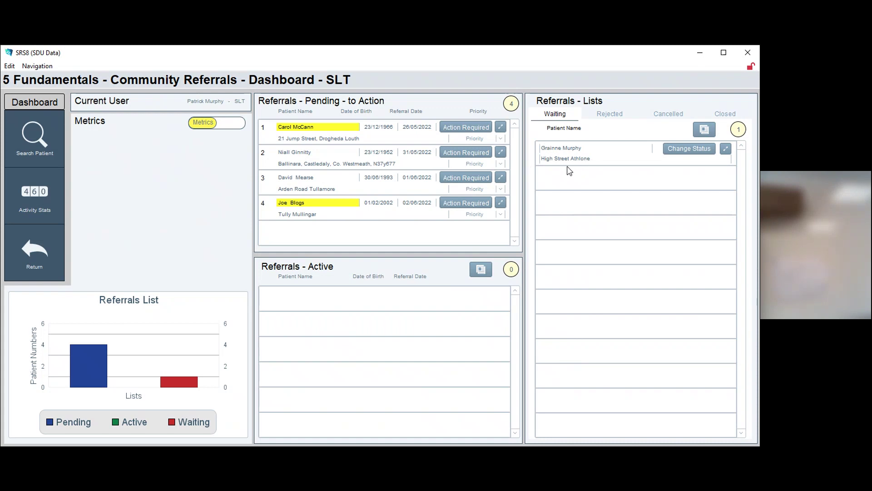
Set the first pending referral to Waiting, then reject the next with reason 'not applicable'
left_click(460, 127)
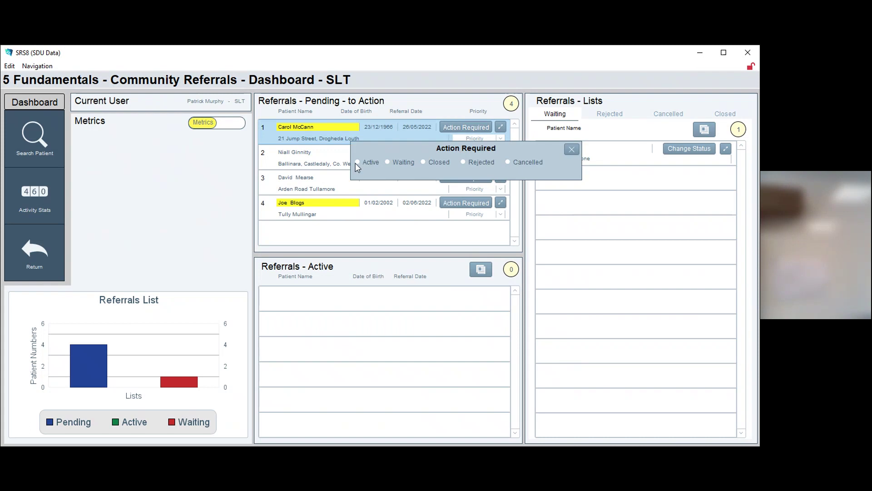
left_click(388, 162)
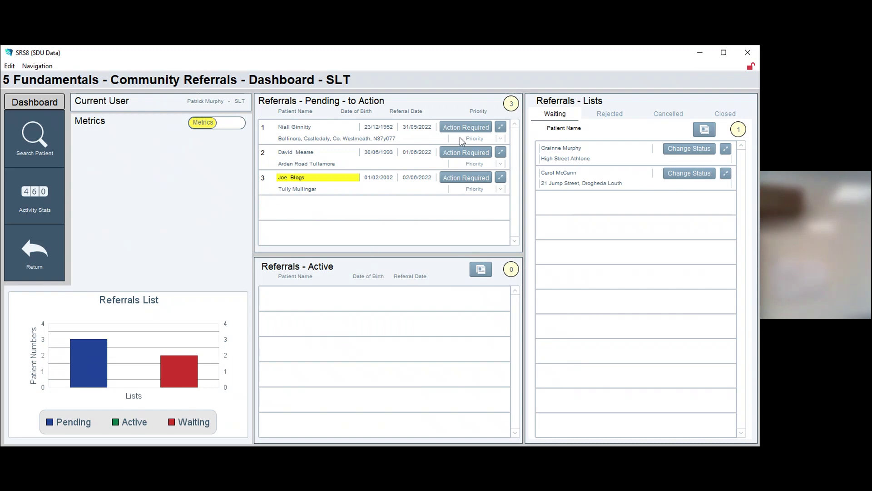
left_click(477, 130)
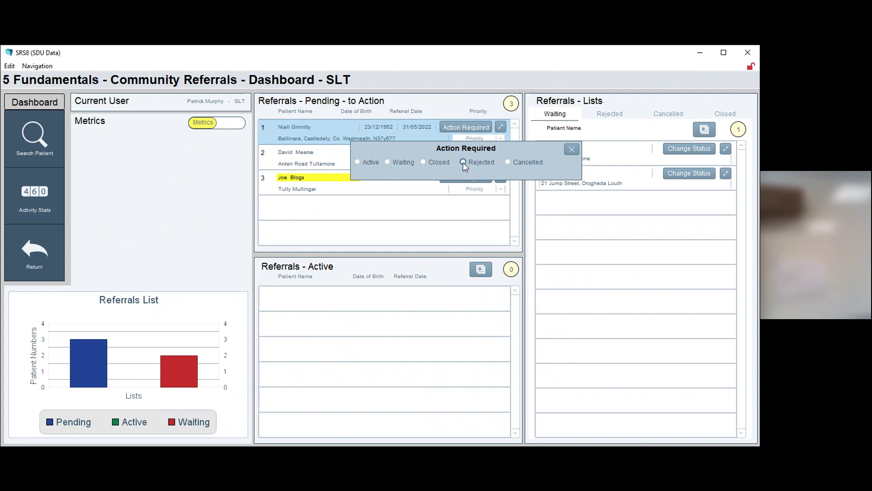
left_click(463, 162)
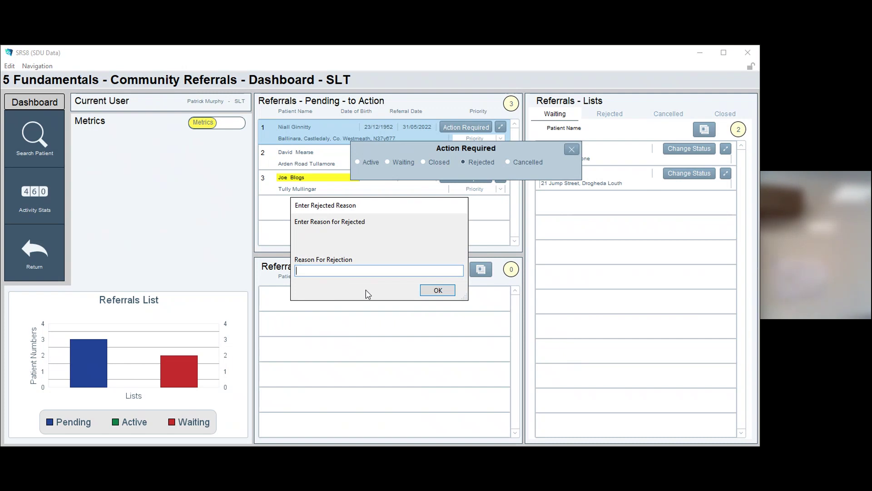
type("not applicable")
left_click(438, 290)
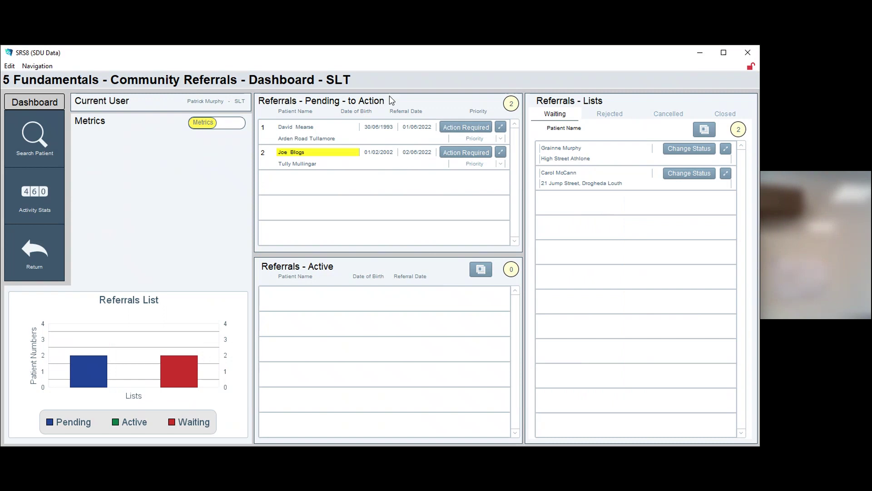
Make the top pending referral Active, then view the Rejected, Cancelled, Closed and Waiting tabs
left_click(474, 129)
left_click(358, 162)
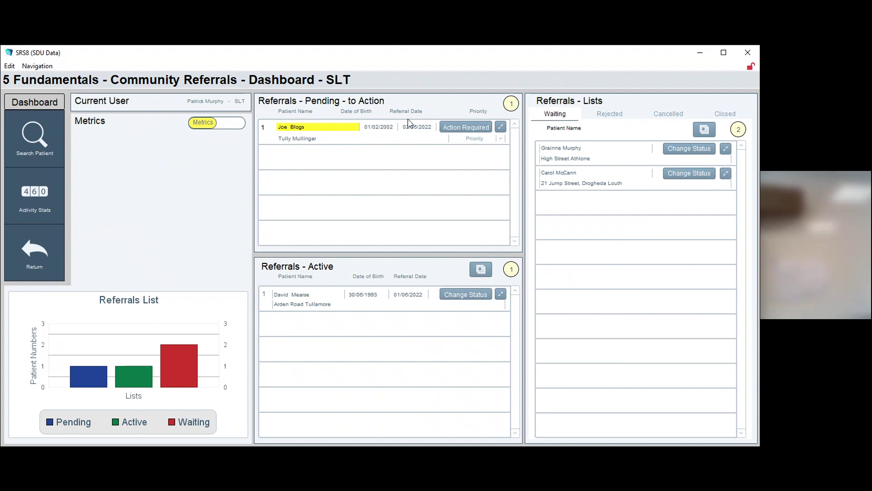
left_click(618, 117)
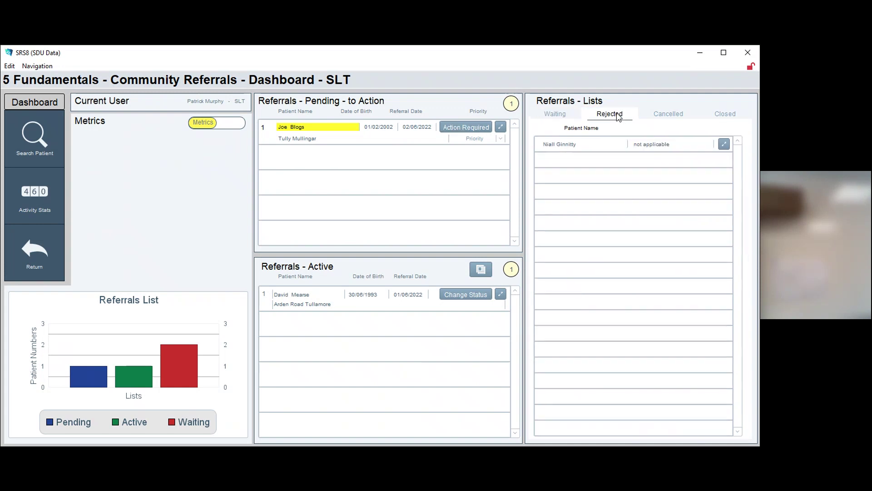
left_click(565, 117)
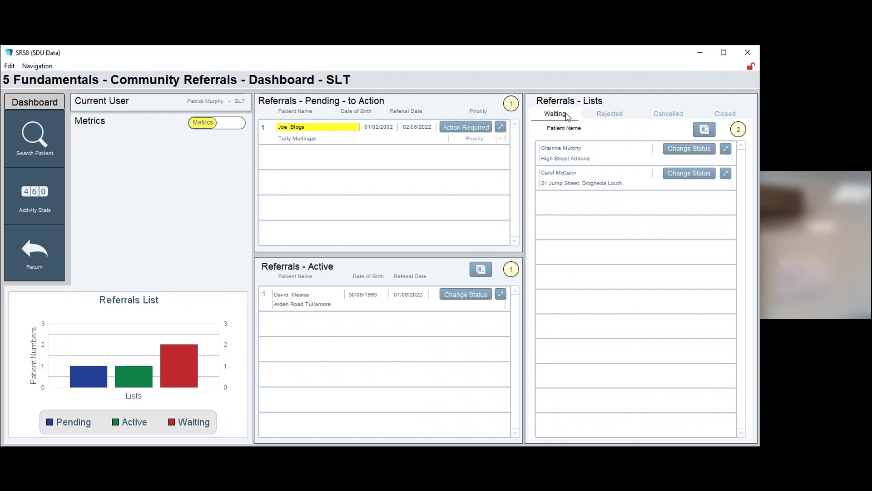
left_click(608, 116)
left_click(663, 116)
left_click(720, 116)
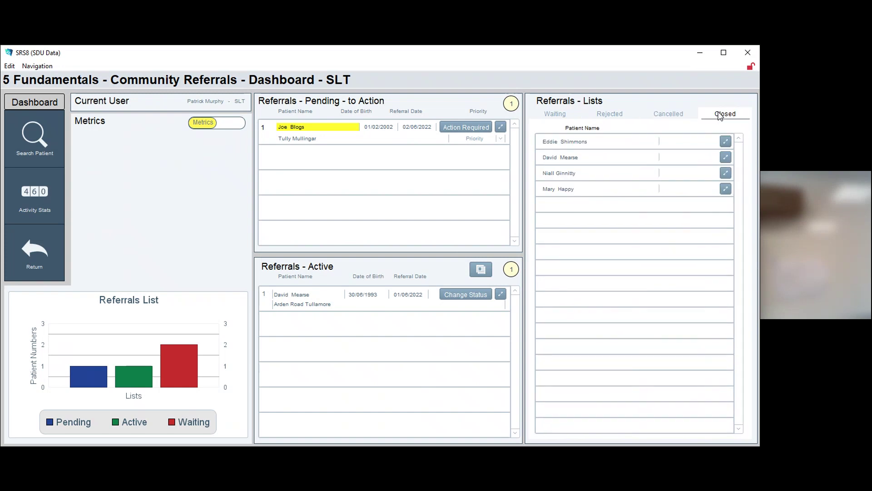
left_click(559, 117)
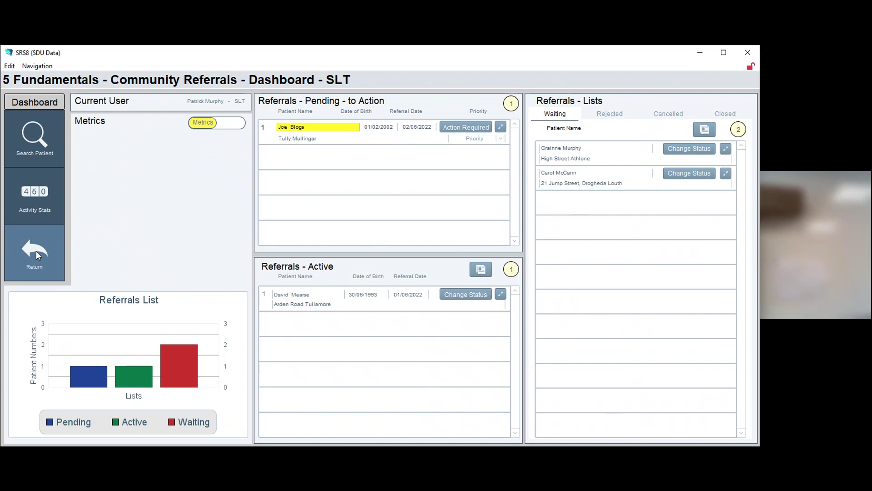
Return from the SLT dashboard to the Navigational Menu
left_click(36, 251)
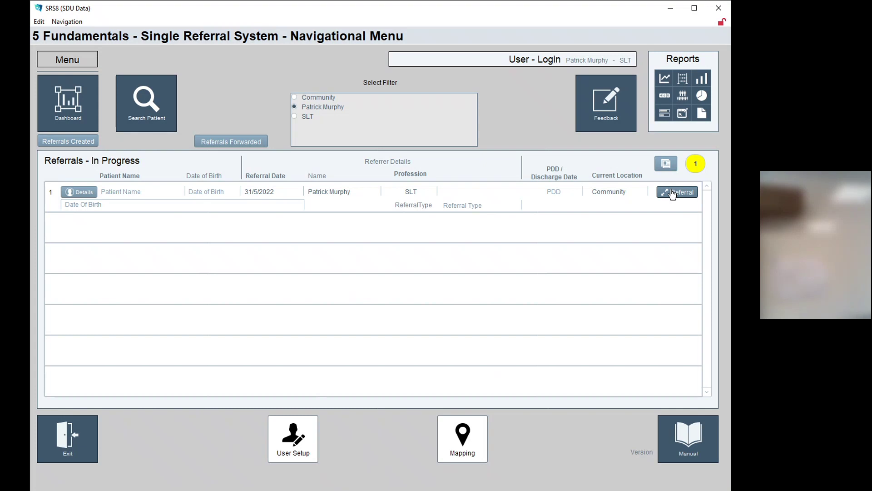
Open Referrals Created and read the OT, PT, DN, PHN and SLT status colour tooltips
left_click(71, 142)
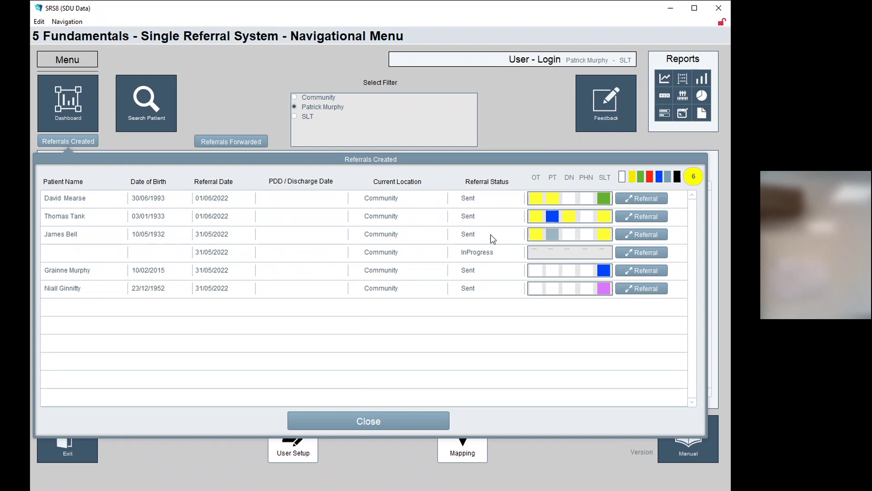
mouse_move(534, 203)
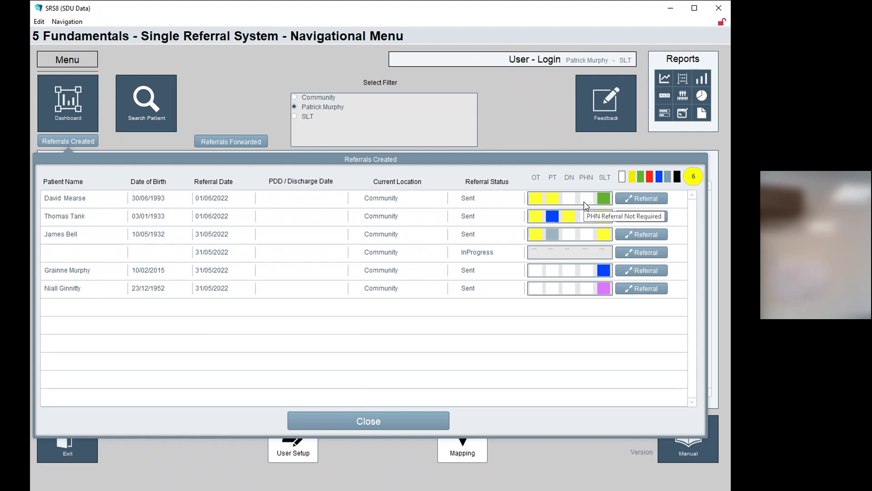
mouse_move(607, 202)
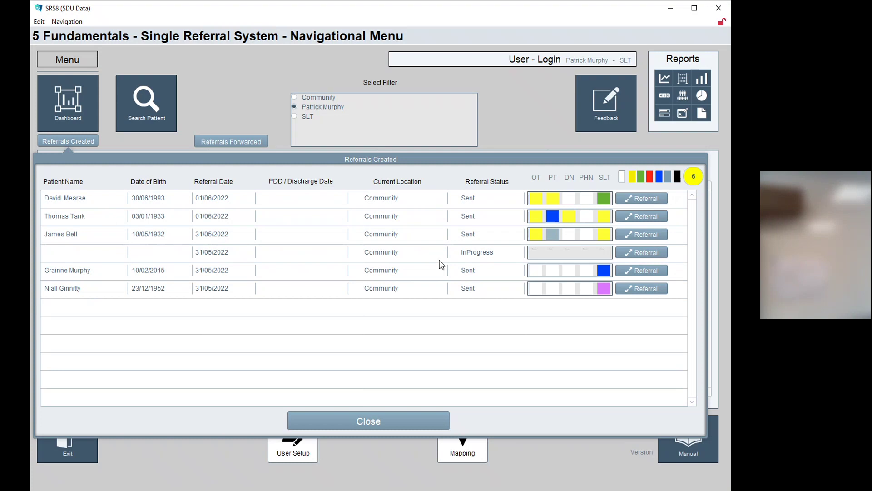
mouse_move(534, 221)
mouse_move(538, 242)
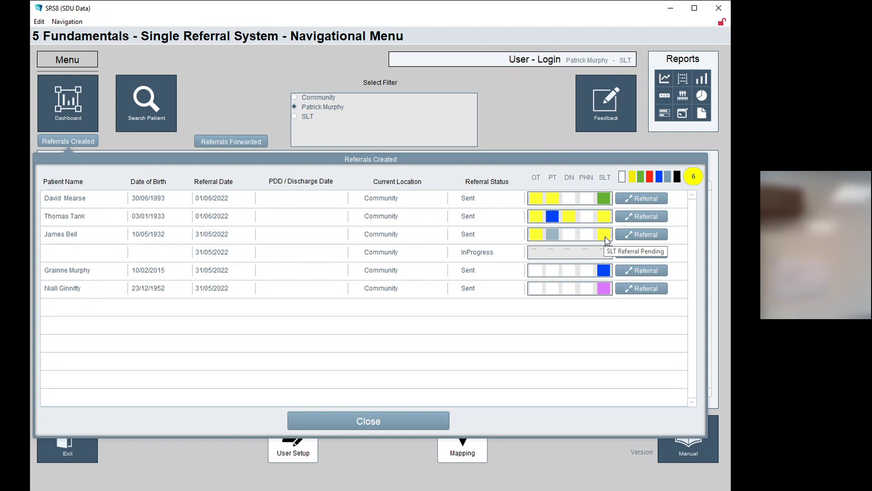
Close Referrals Created, then view and close the Referrals Forwarded list of four sent referrals
mouse_move(604, 271)
mouse_move(540, 273)
left_click(386, 422)
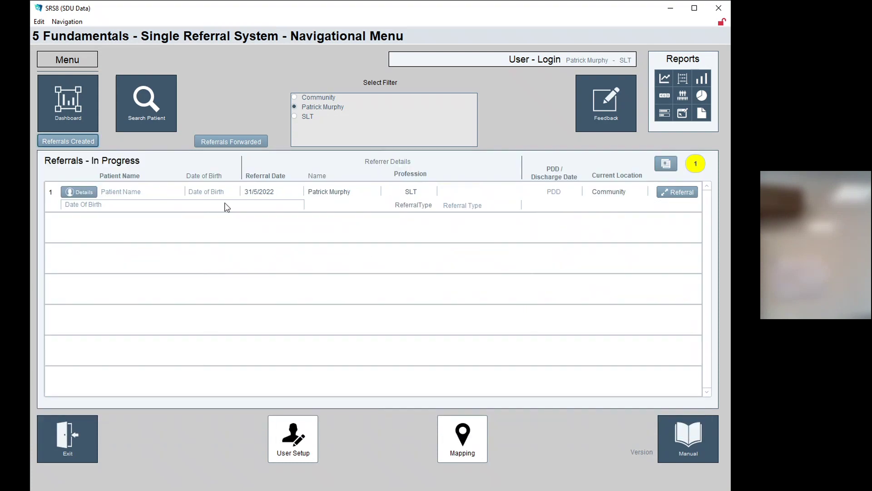
left_click(233, 142)
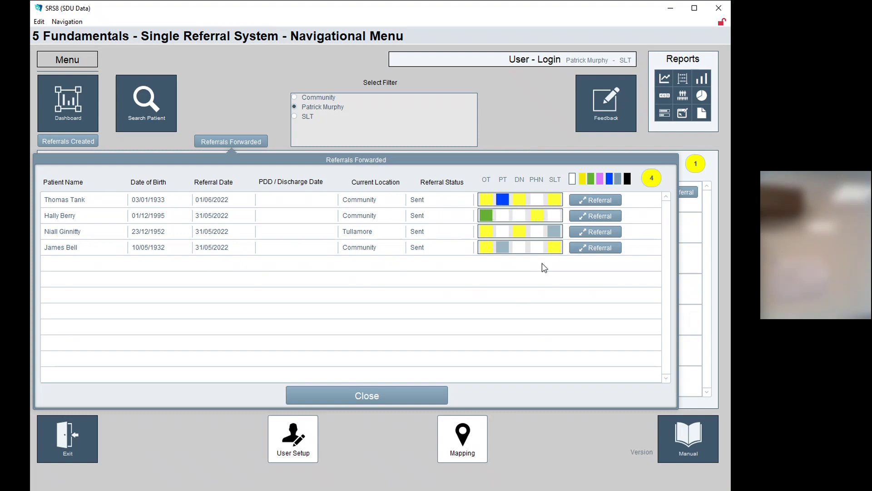
left_click(389, 400)
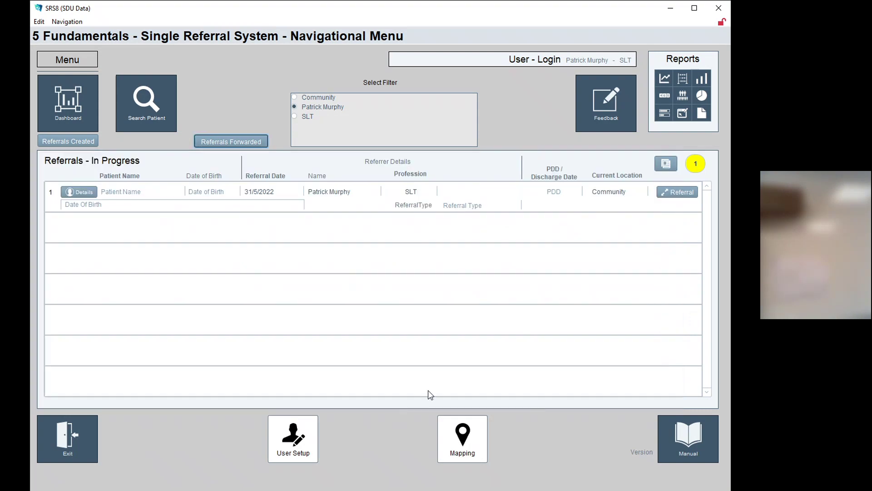